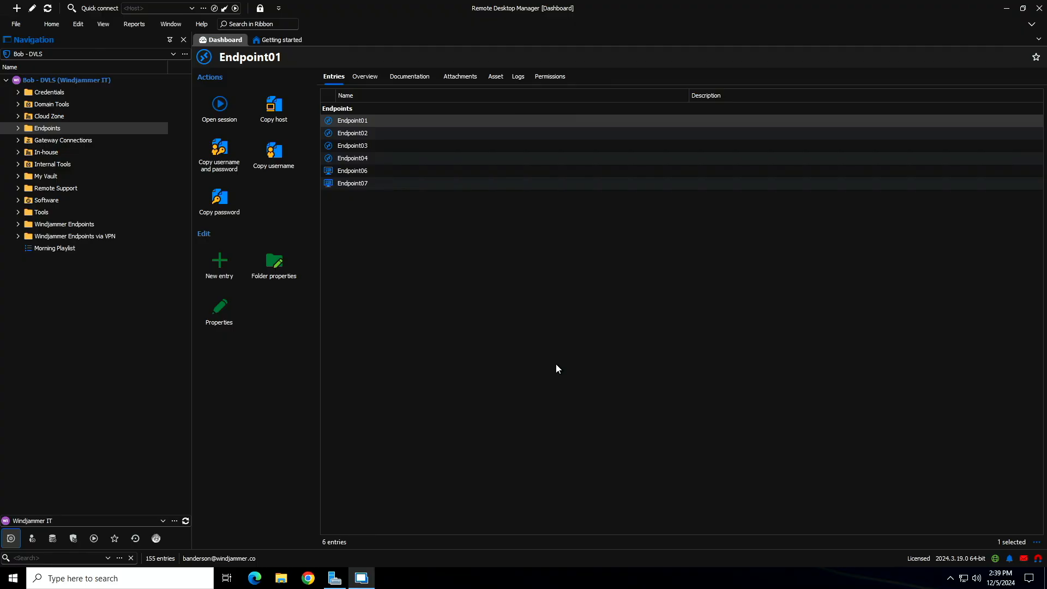
- Select the Endpoints folder with all its entries and start a special export of the selection to CSV
click(18, 128)
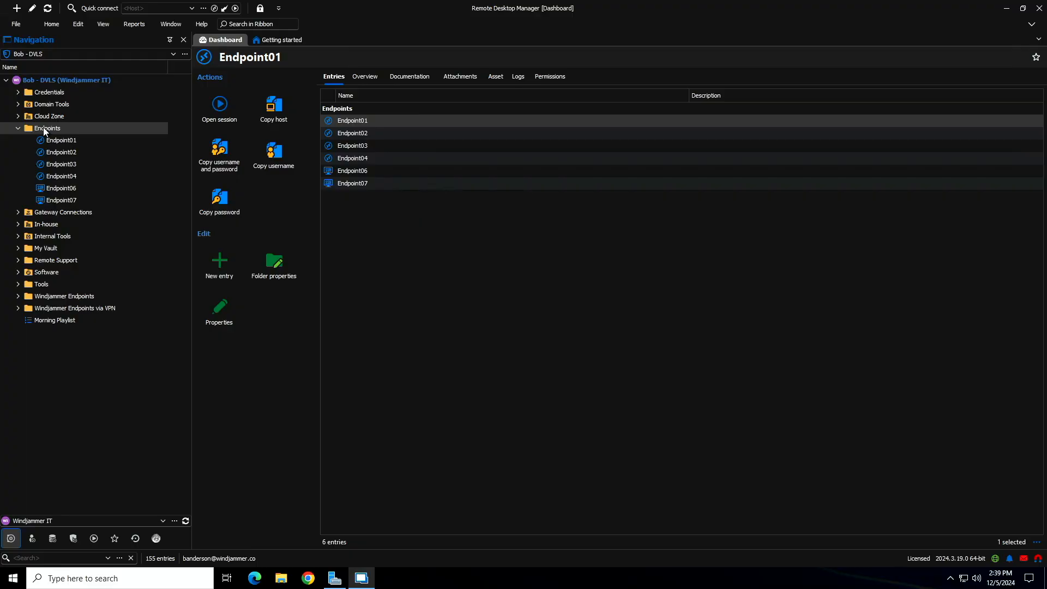
shift+click(72, 200)
right_click(71, 153)
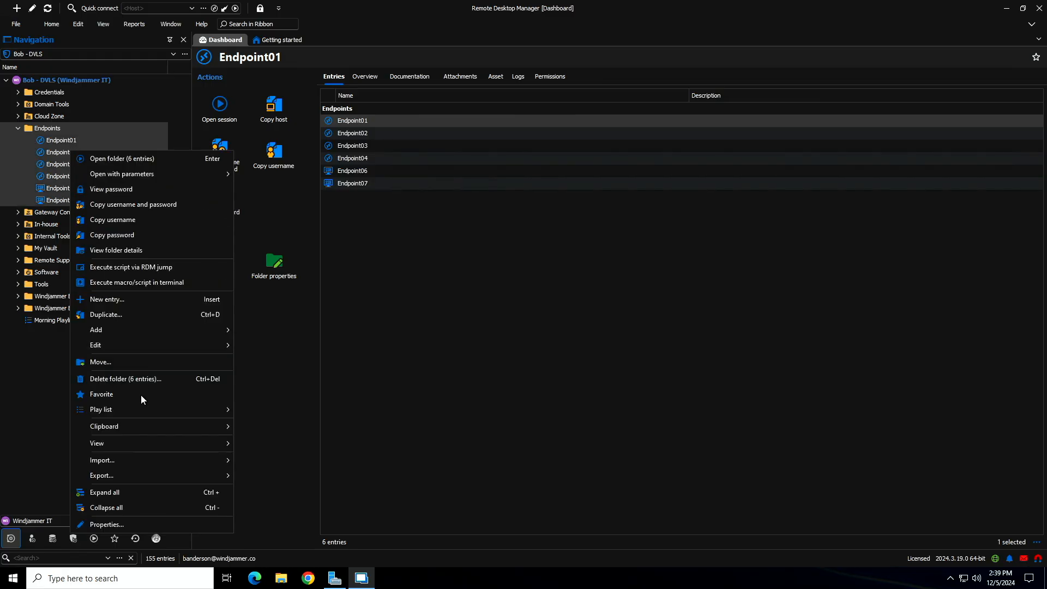
mouse_move(137, 476)
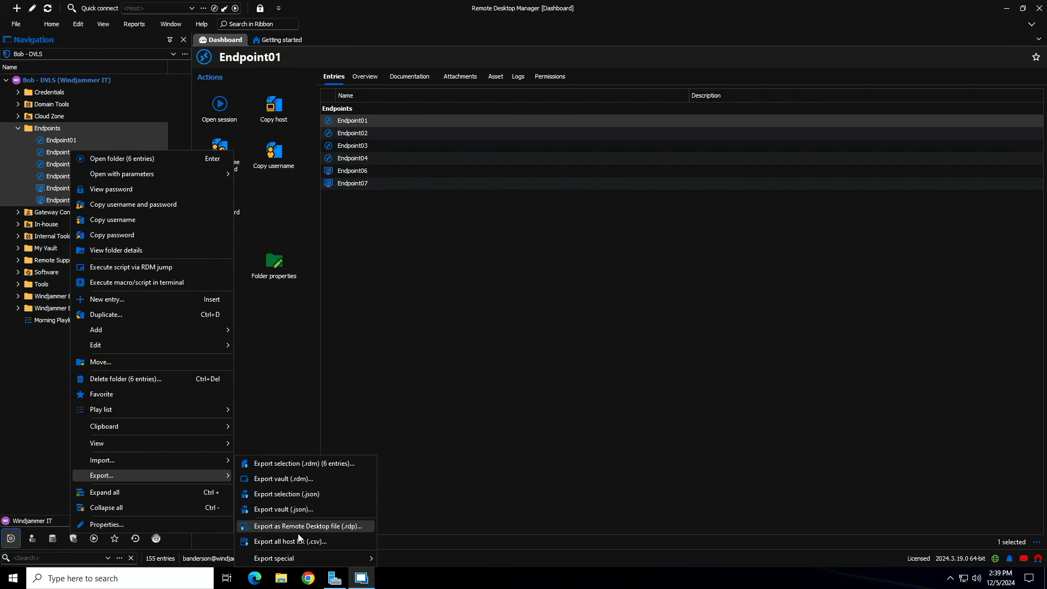
mouse_move(297, 559)
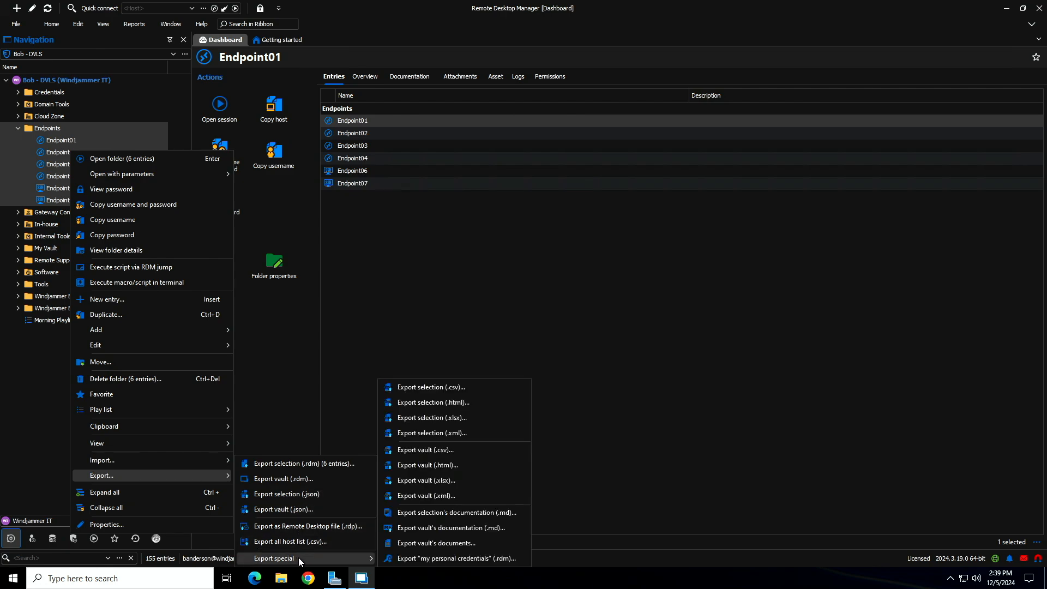
click(434, 389)
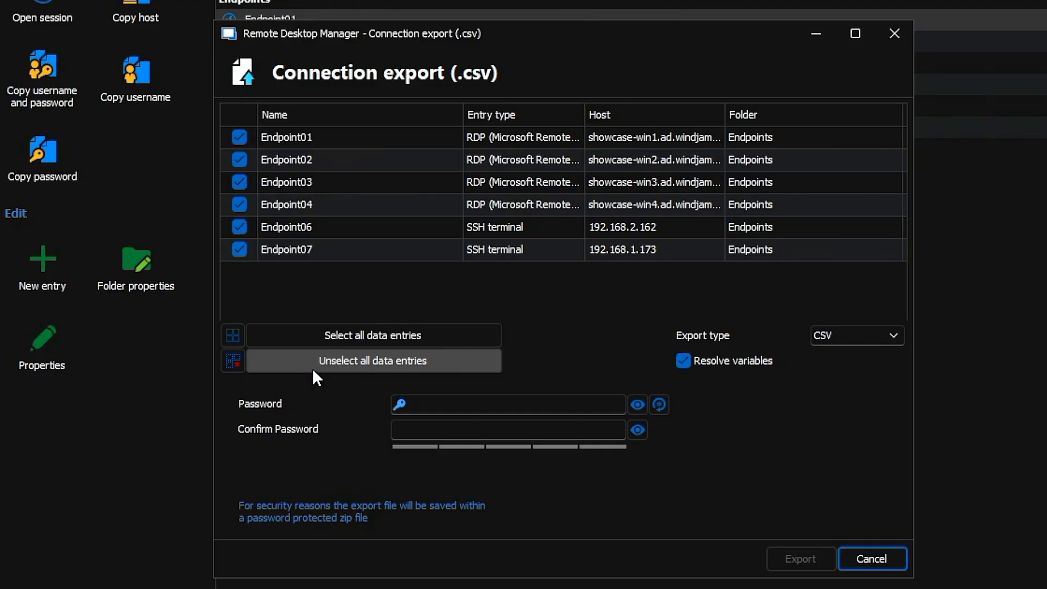
- Mark all data entries for export and choose CSV as the export type
click(294, 357)
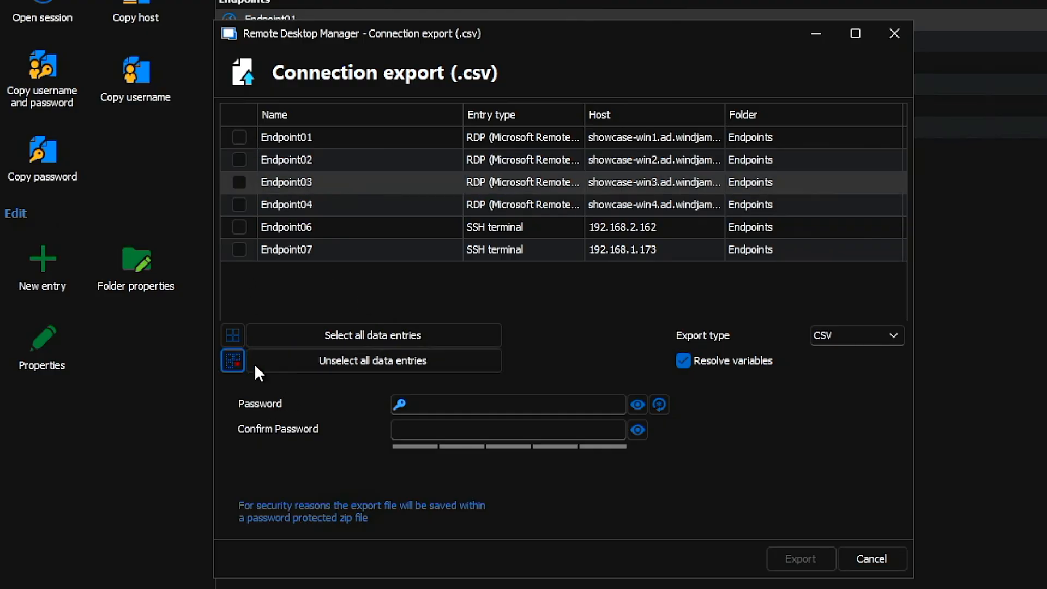
click(235, 340)
click(236, 360)
click(238, 339)
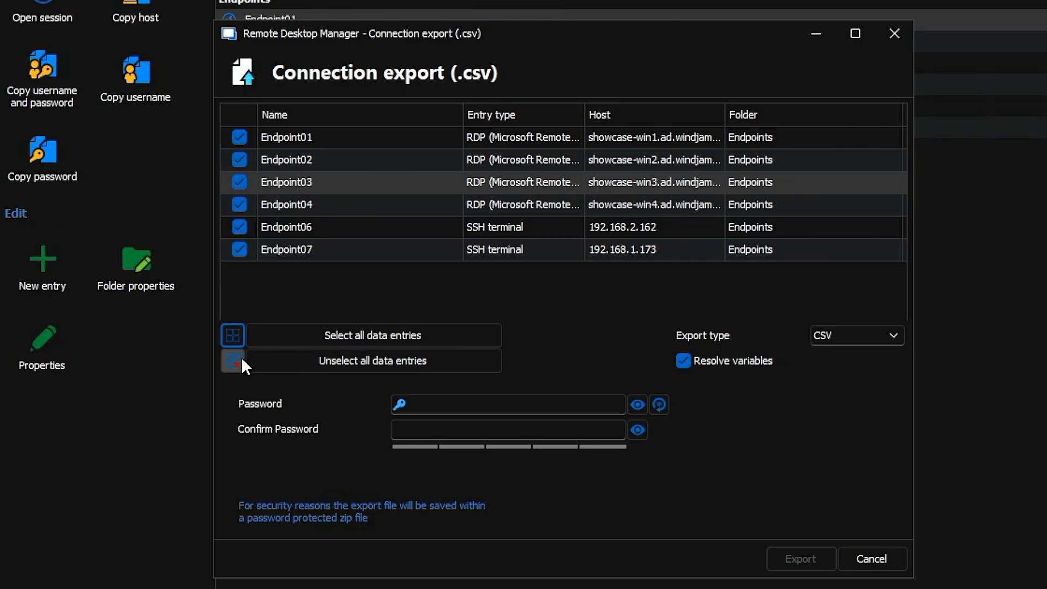
click(853, 341)
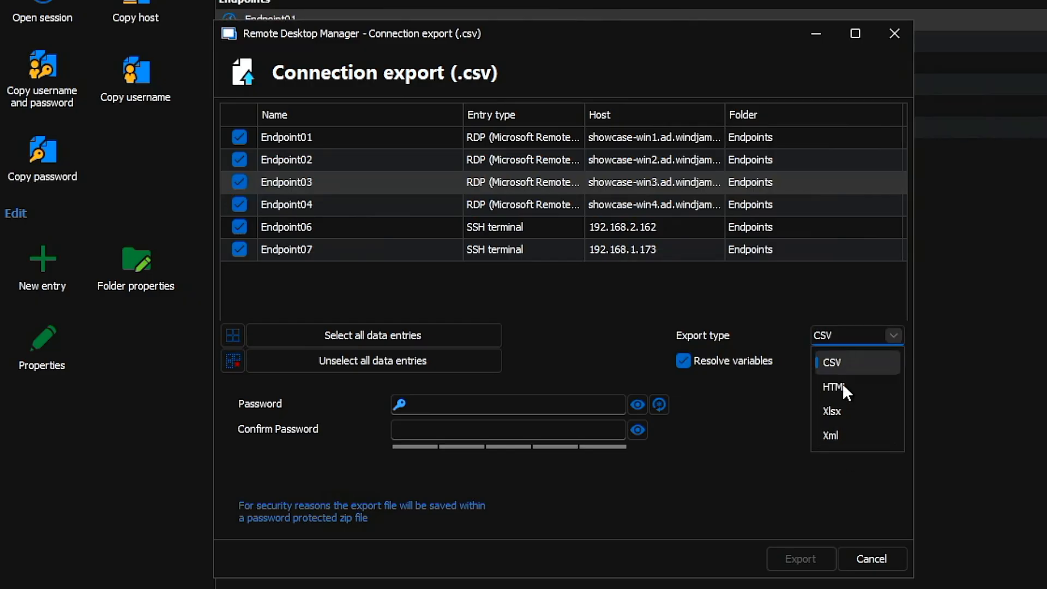
click(846, 361)
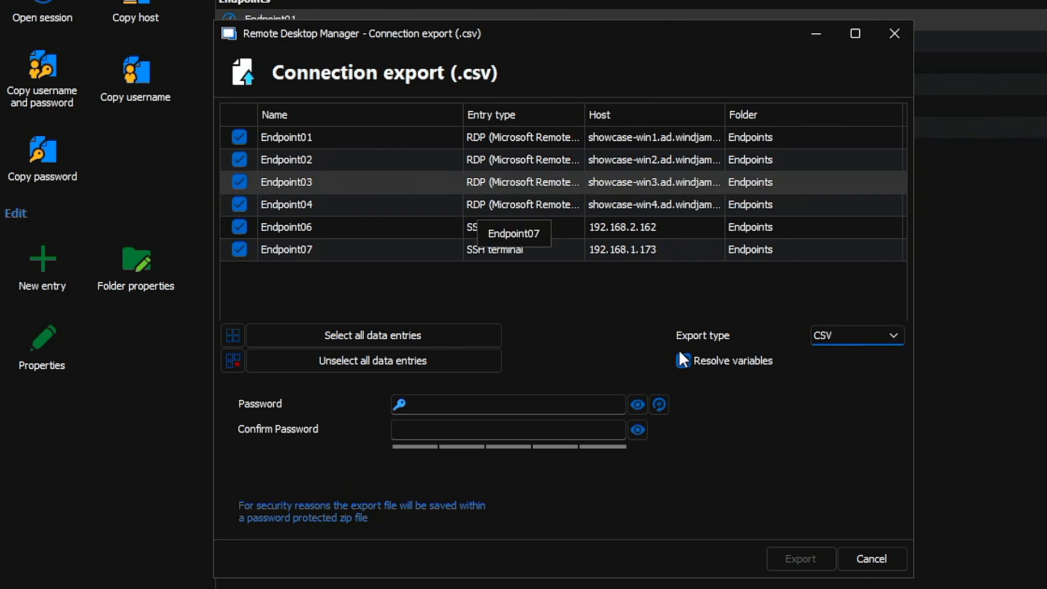
- Enter and confirm the password protecting the exported zip file
click(400, 405)
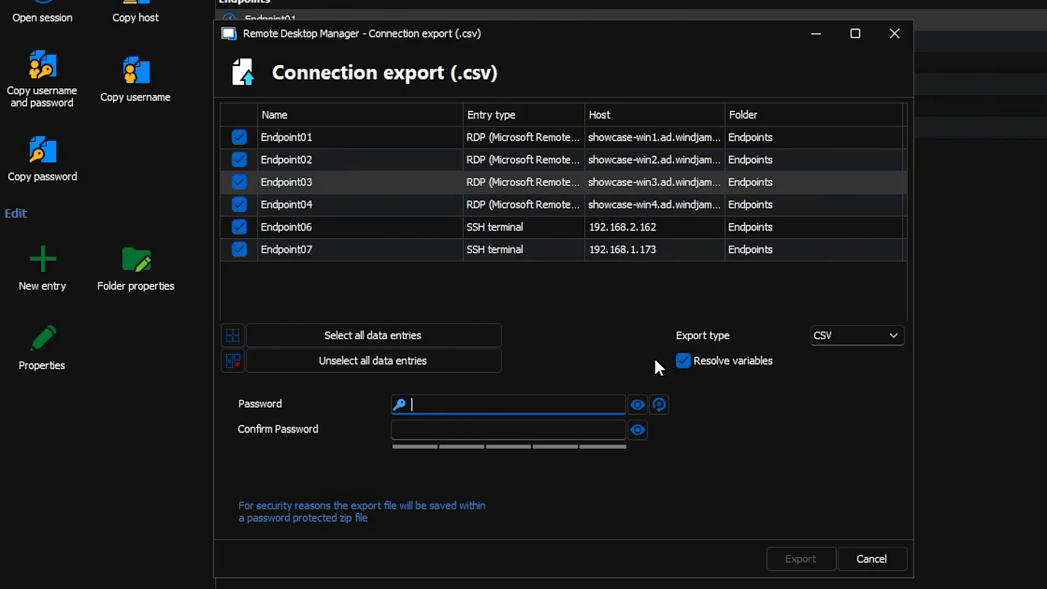
text(••••••)
click(499, 426)
text(••••••)
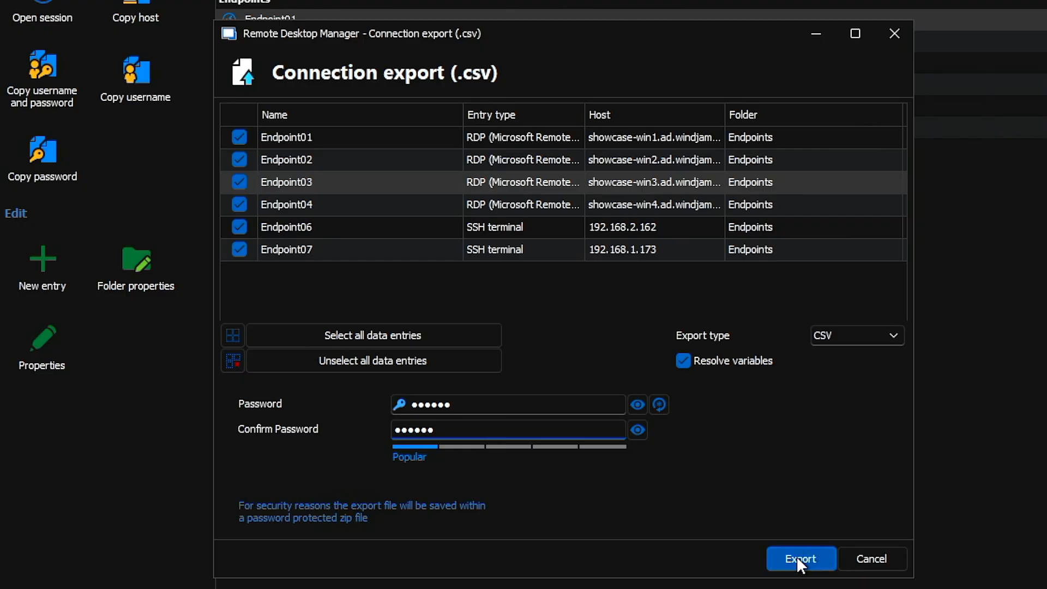
- Export the entries and save the archive on the Desktop as EntryList.zip
click(797, 555)
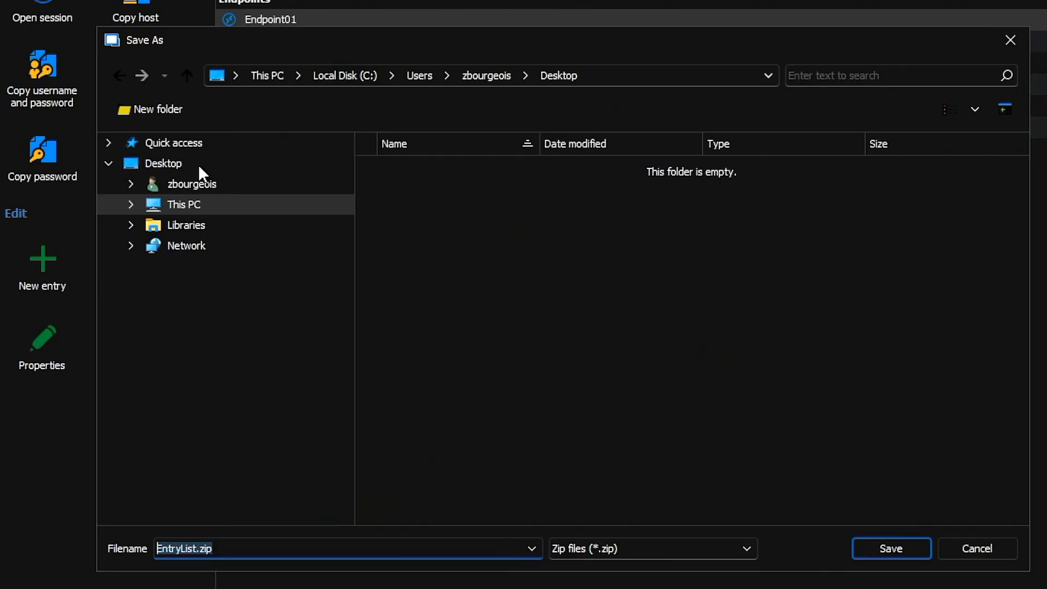
click(201, 166)
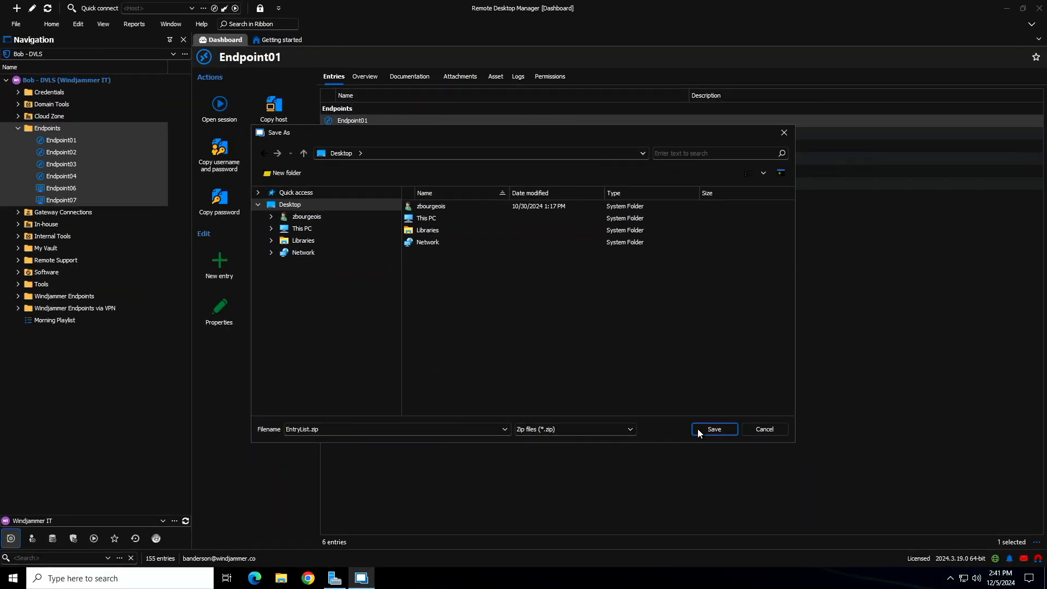
click(699, 430)
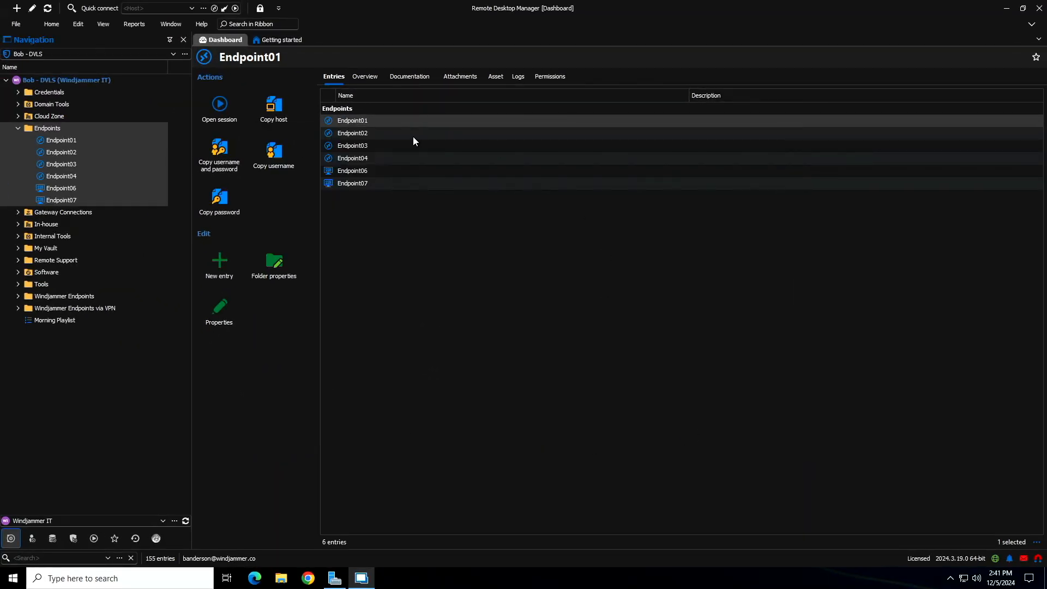
- Switch to the Windows desktop and extract EntryList.zip into an EntryList folder with 7-Zip, entering the archive password
click(1006, 9)
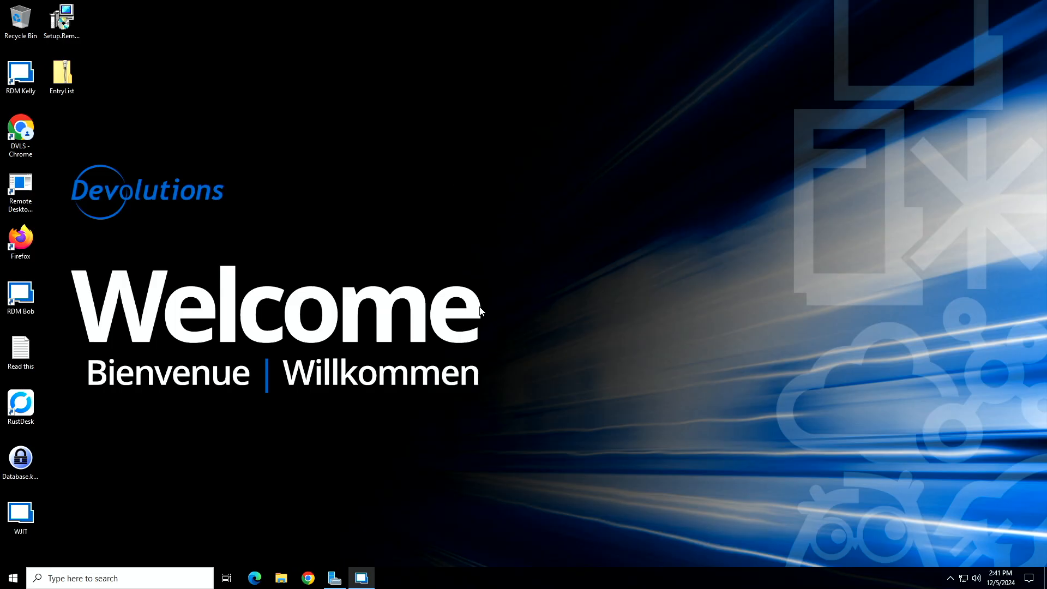
drag(70, 84, 278, 85)
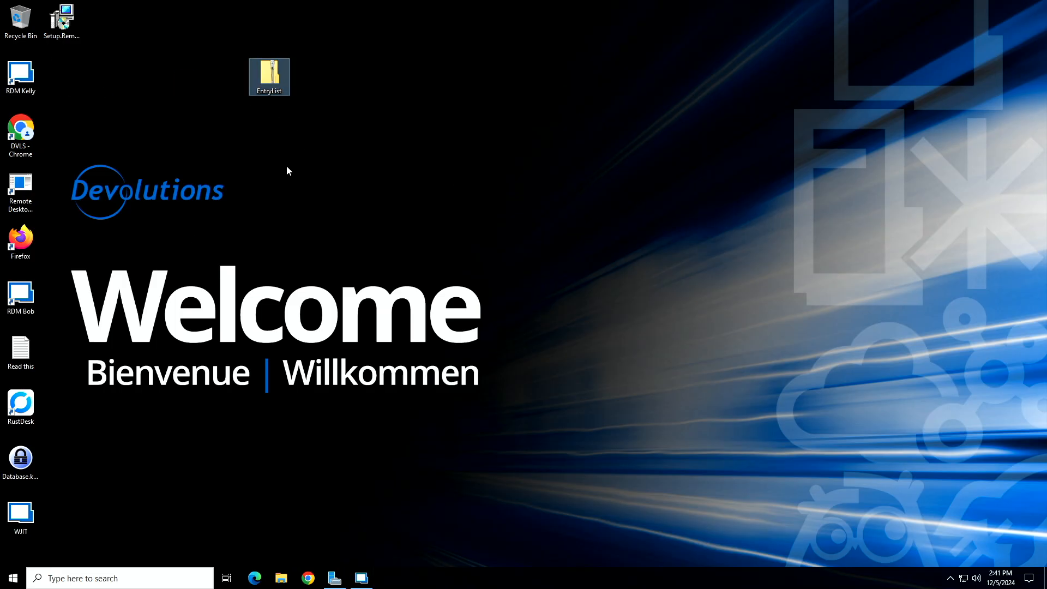
right_click(278, 80)
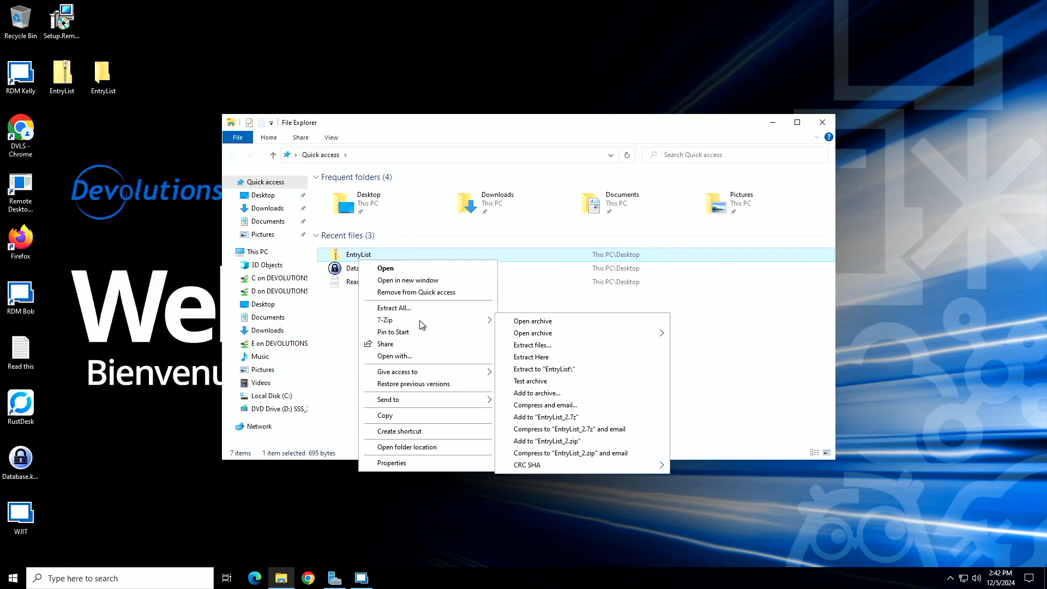
click(555, 347)
click(573, 267)
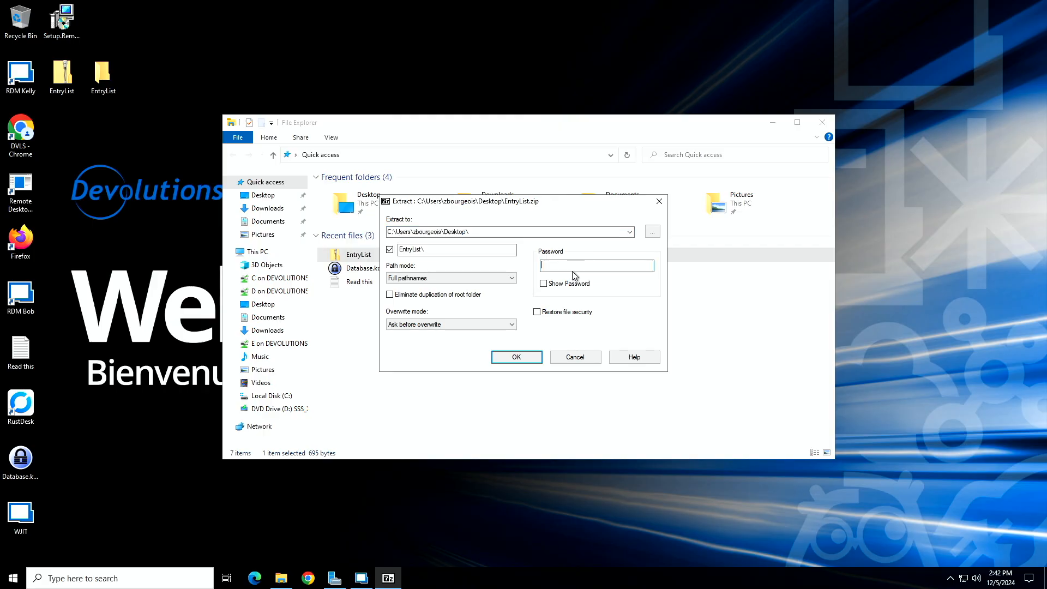
text(******)
click(537, 362)
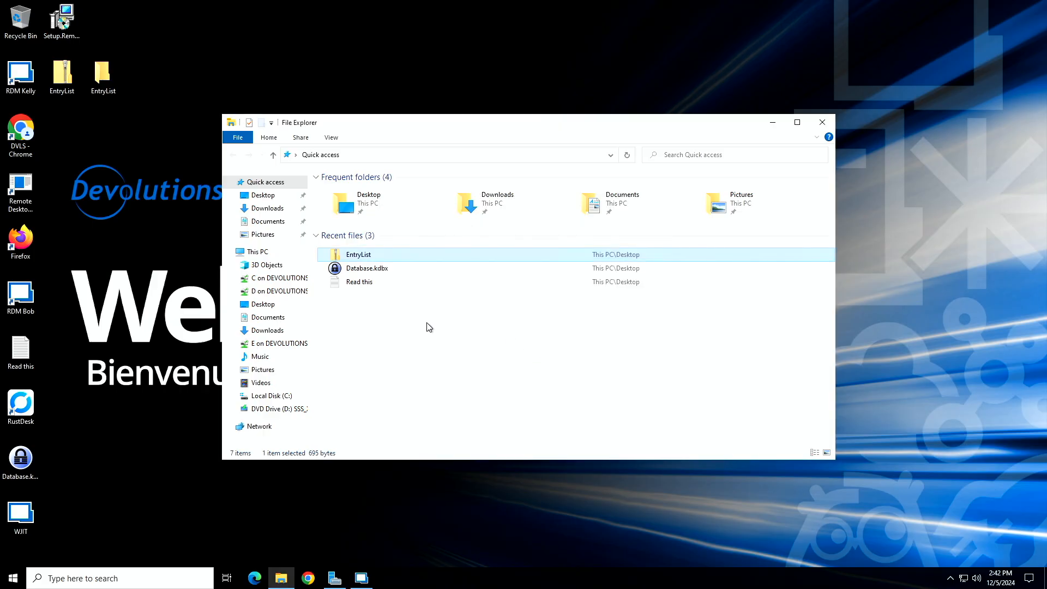
- Open EntryList.csv from the extracted EntryList folder in Notepad, setting Notepad as the default app for .csv files
double_click(109, 83)
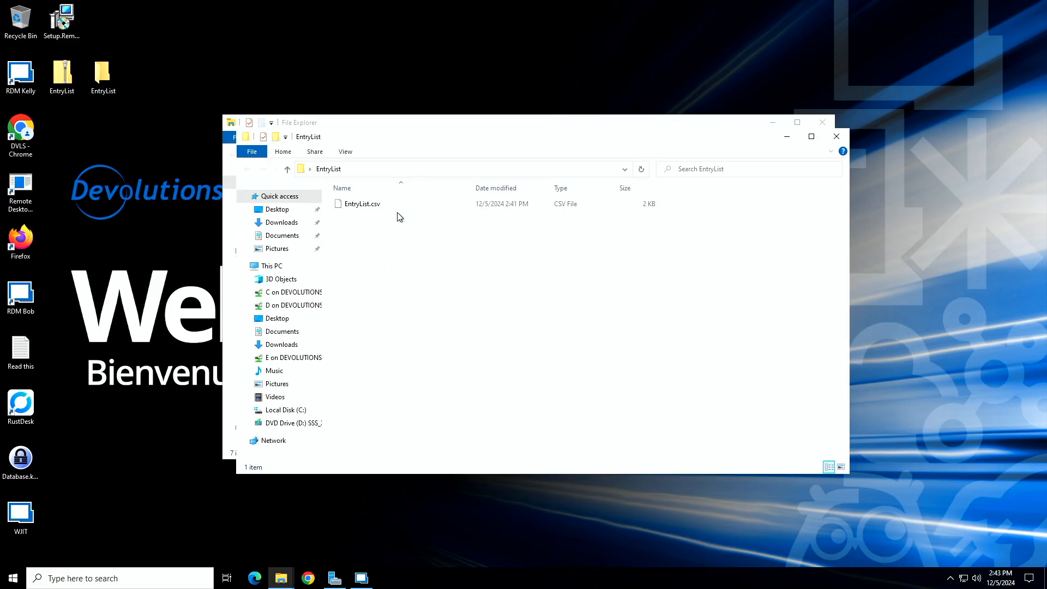
click(375, 212)
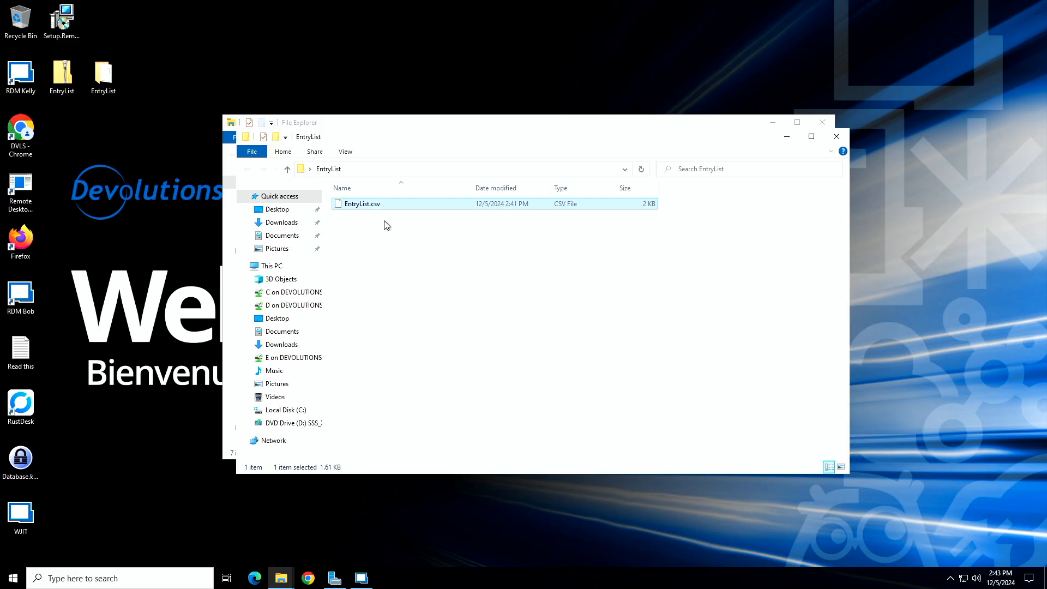
double_click(384, 206)
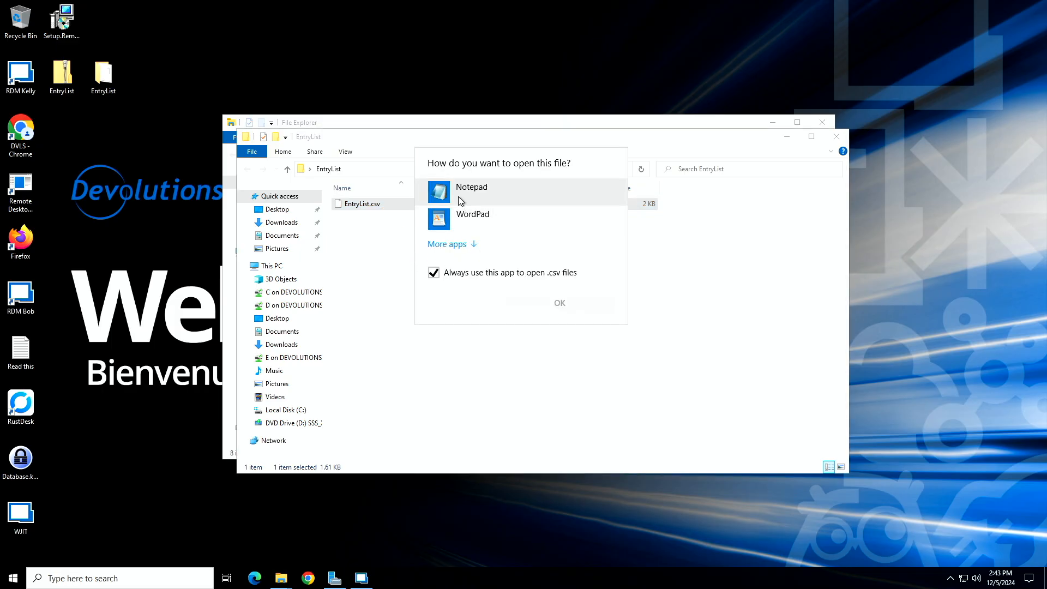
click(460, 201)
click(607, 308)
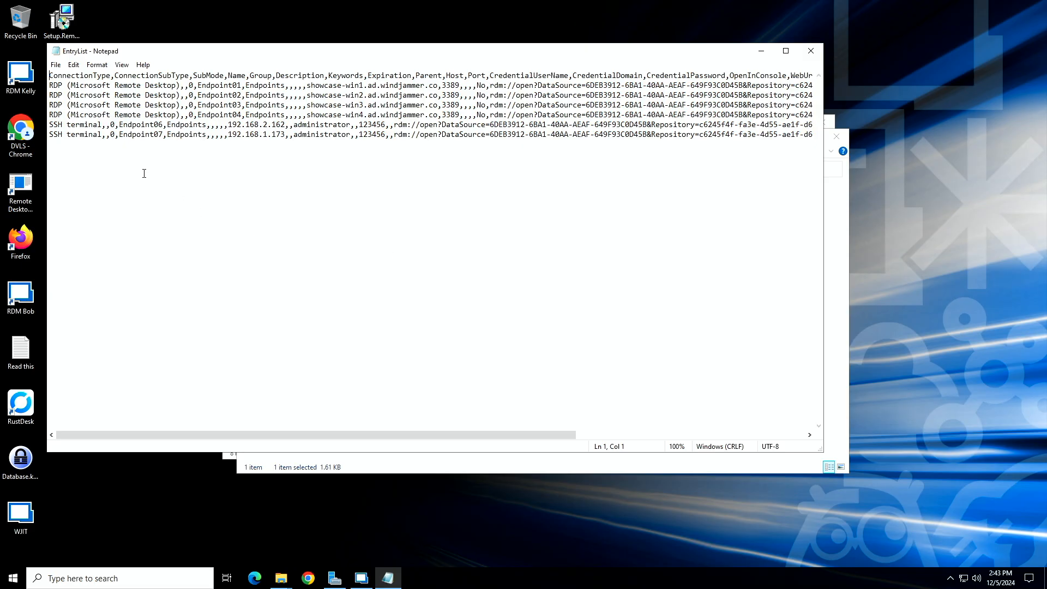
- Examine the column headers and endpoint rows in EntryList.csv, and close the file and both File Explorer windows
scroll(229, 167, right, 5)
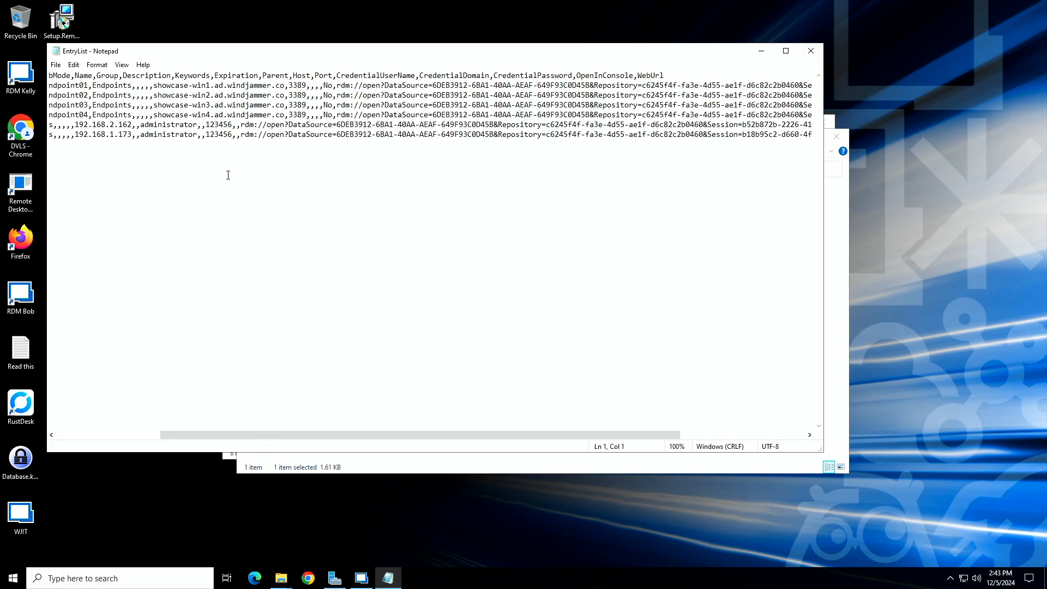
scroll(228, 175, left, 5)
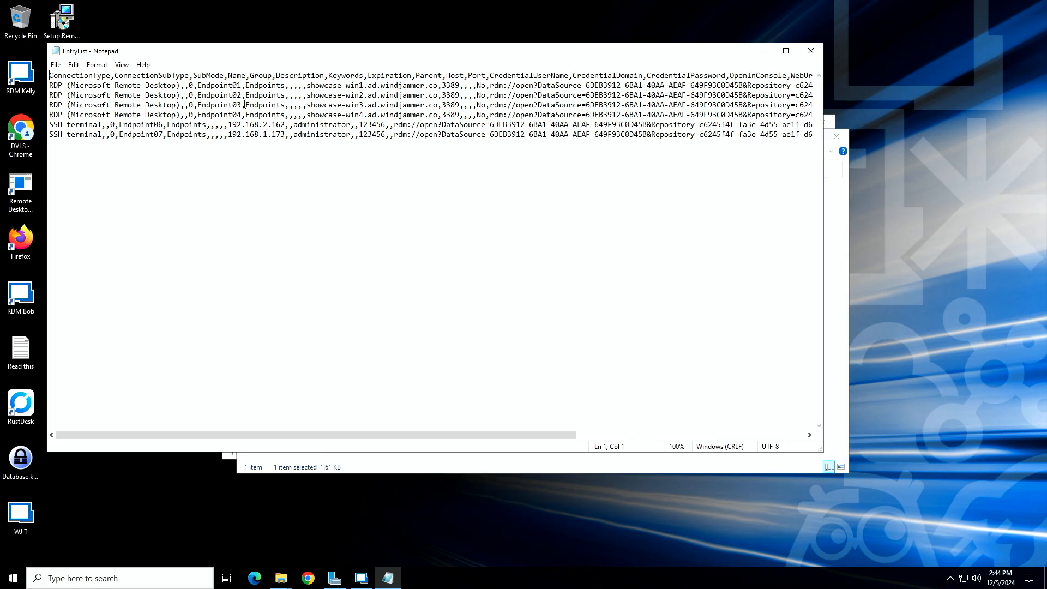
scroll(245, 104, right, 3)
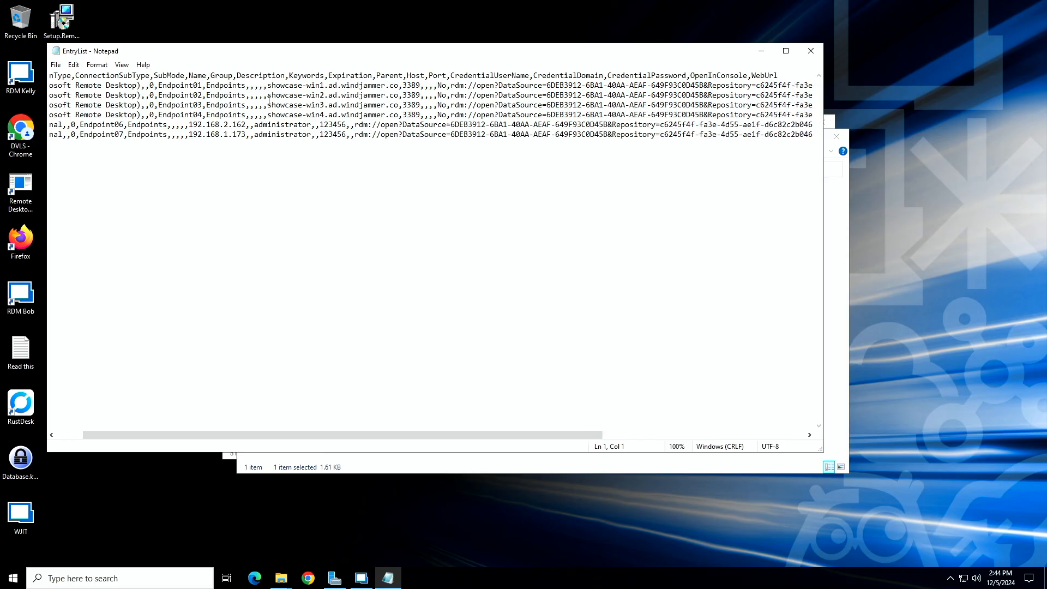
click(809, 51)
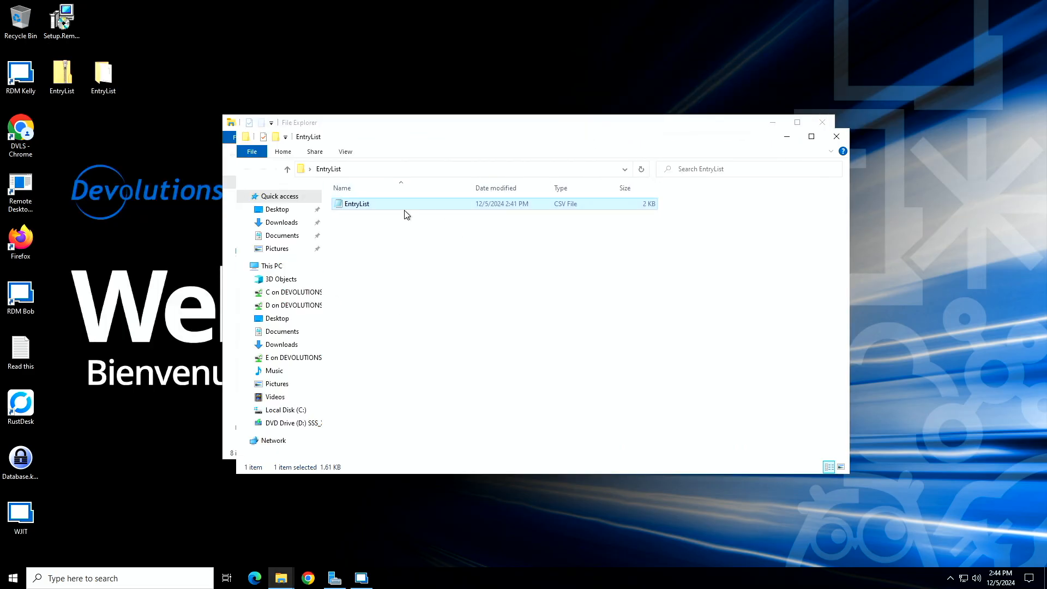
click(838, 137)
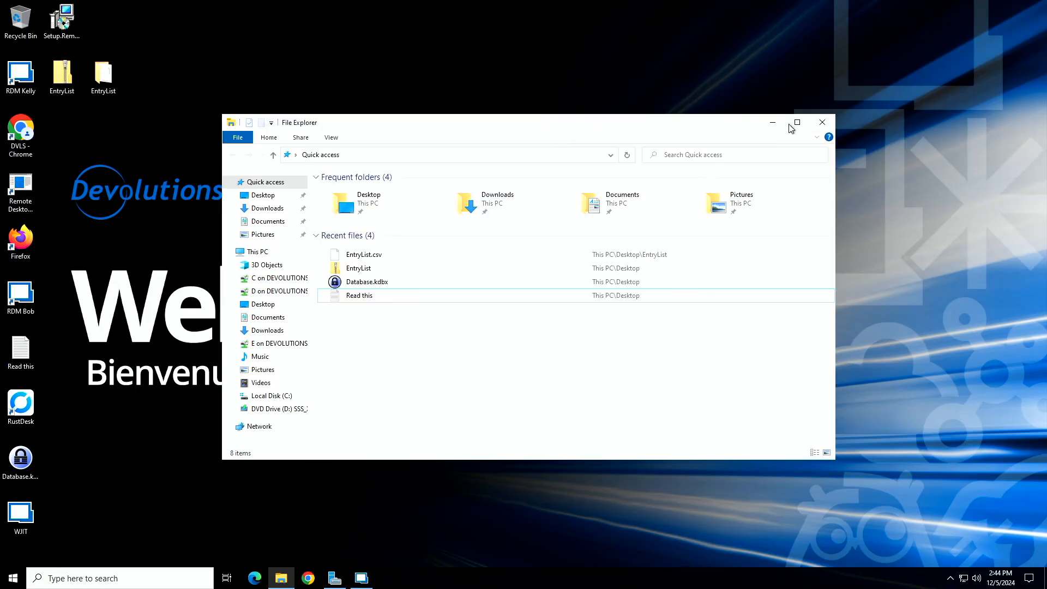
click(822, 122)
- Switch back to Remote Desktop Manager, collapse the Endpoints folder, and change to the Windjammer QA vault
click(363, 578)
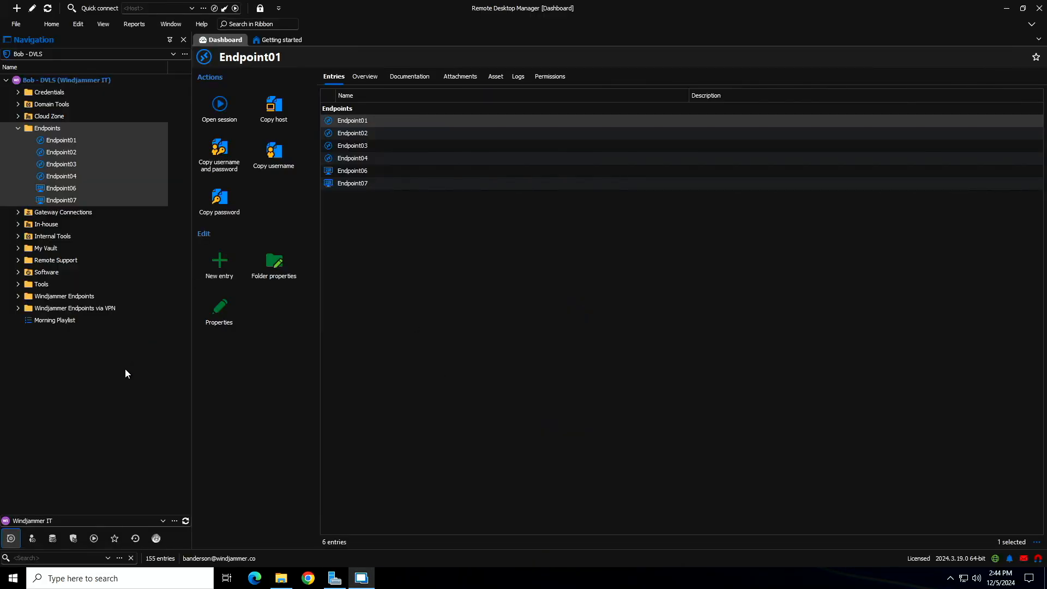
click(18, 128)
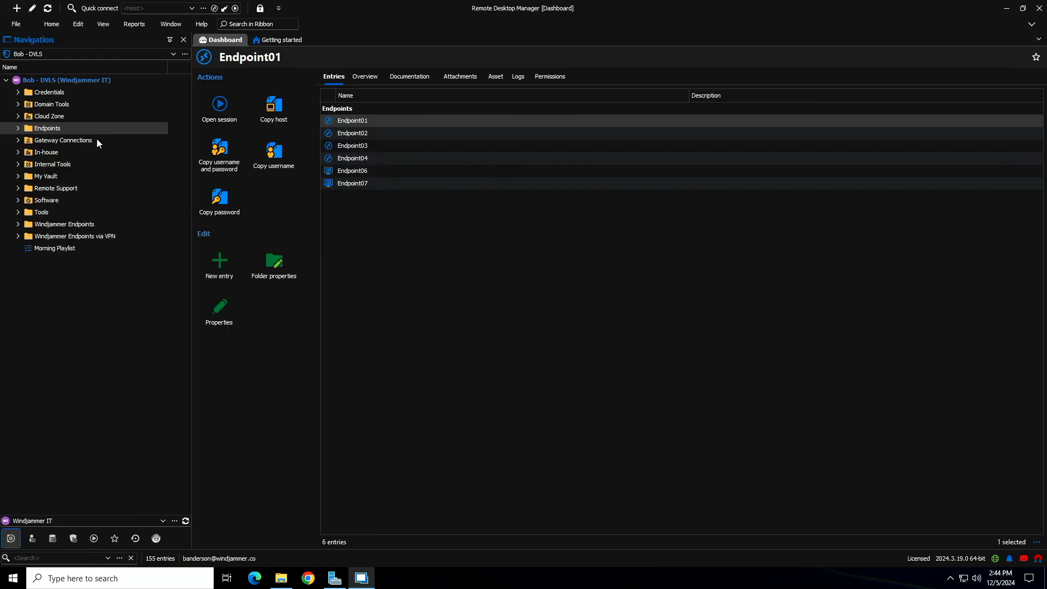
click(162, 521)
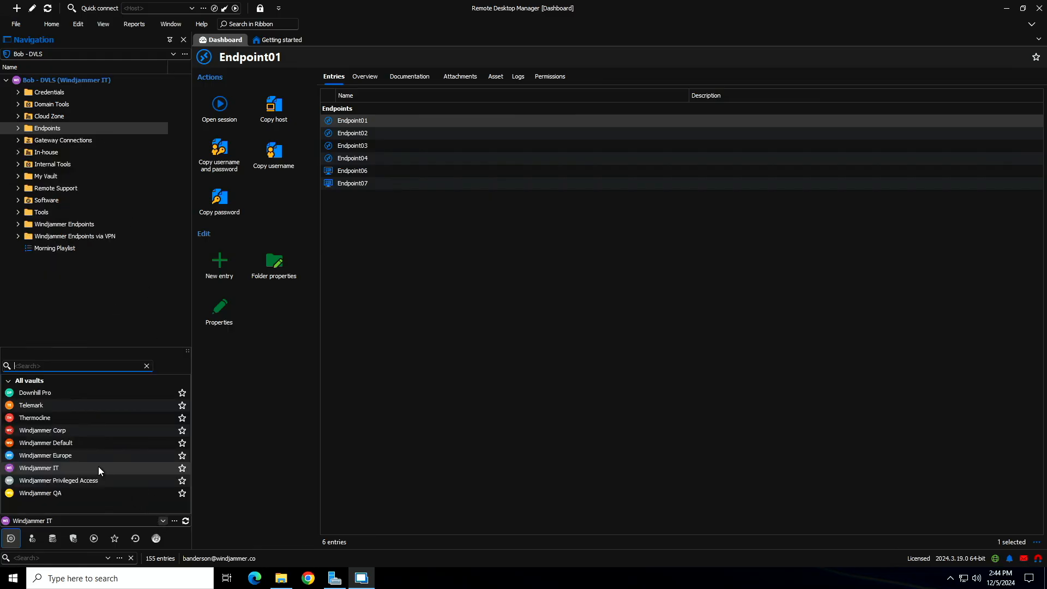
click(87, 493)
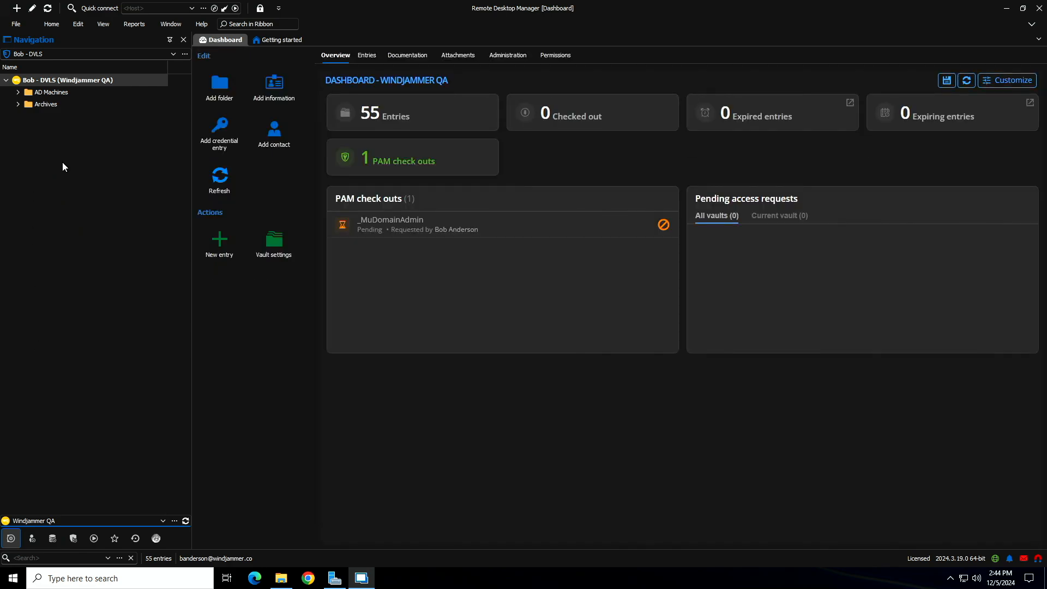
- Open the generic CSV import wizard from the root of the Windjammer QA vault
right_click(29, 84)
mouse_move(73, 289)
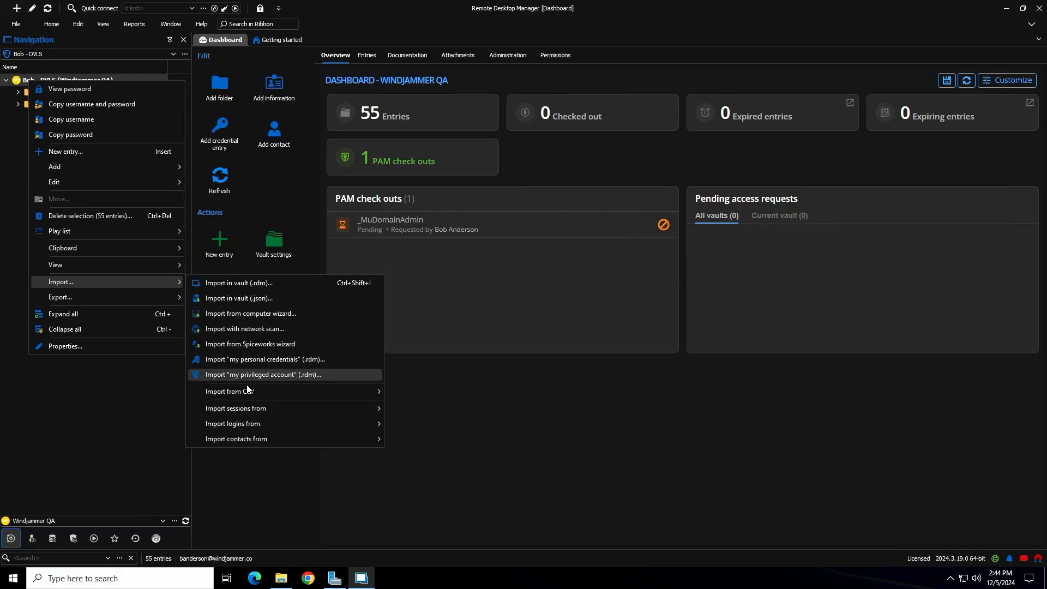
mouse_move(245, 394)
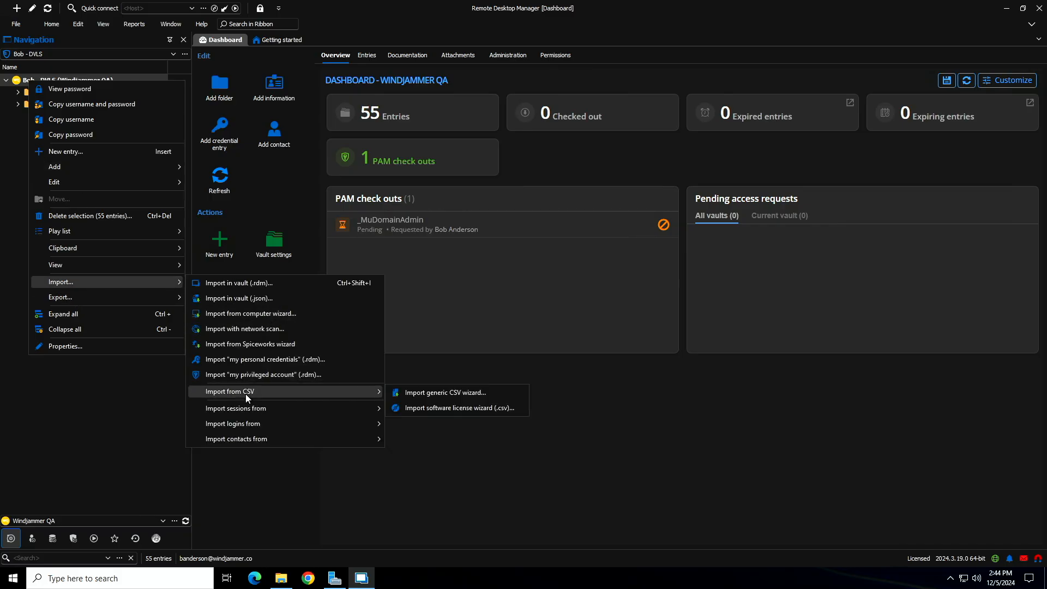
click(474, 394)
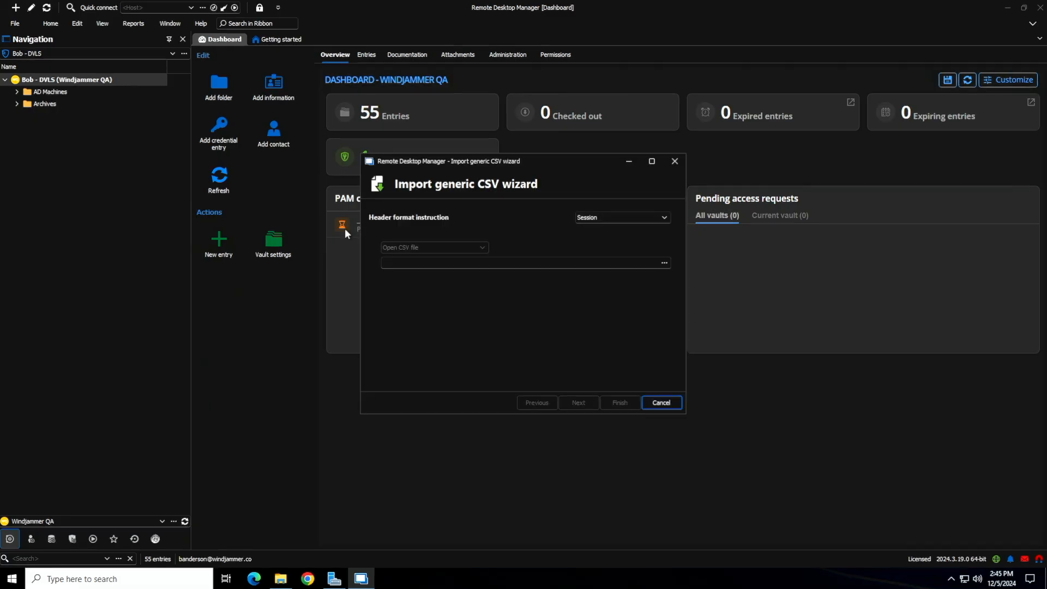
- Review the available header format instructions and select Session for the CSV import
click(604, 218)
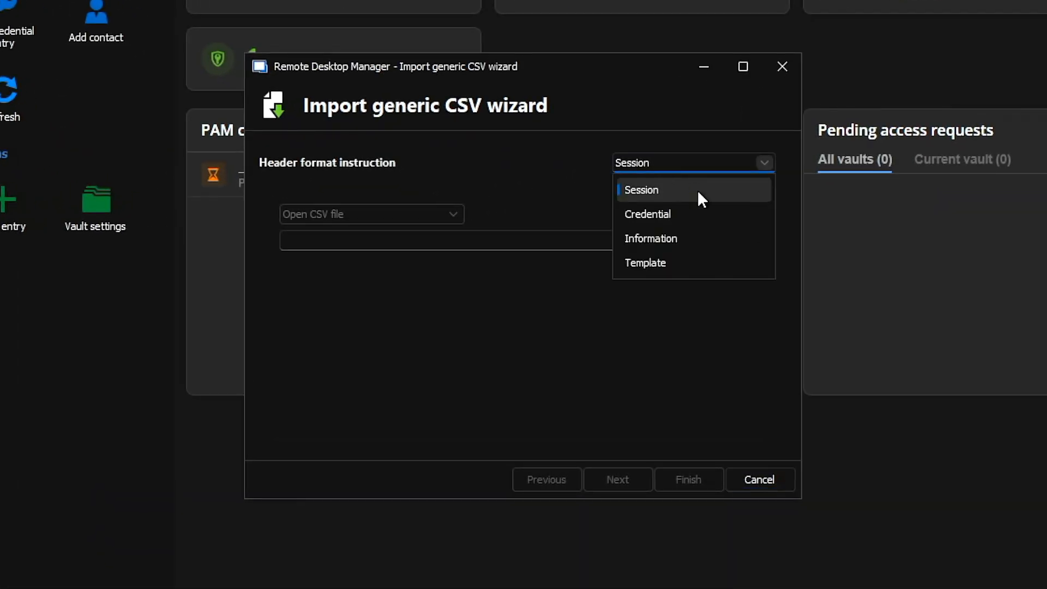
click(674, 163)
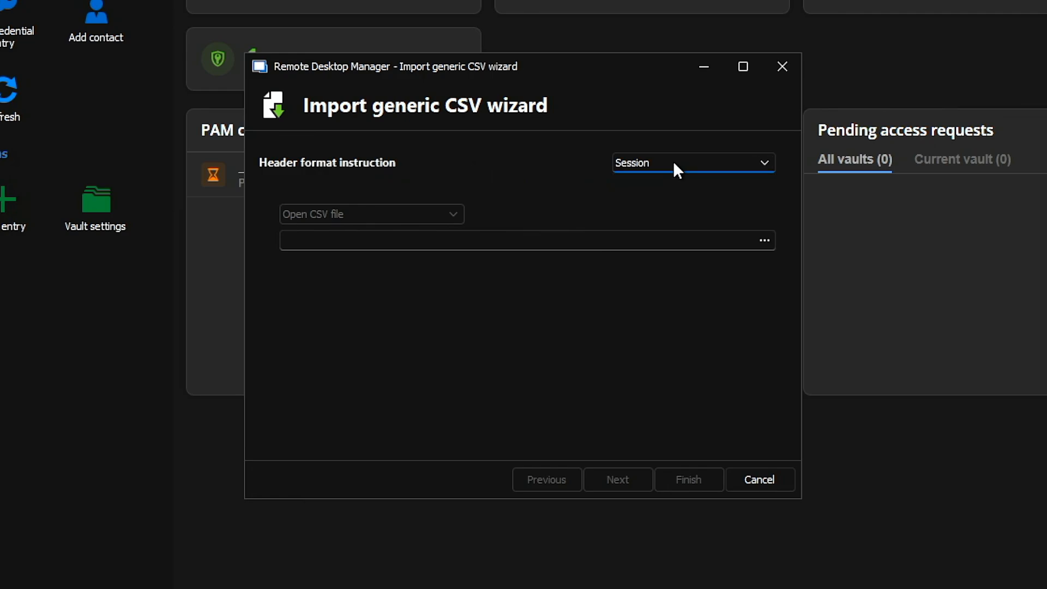
click(765, 163)
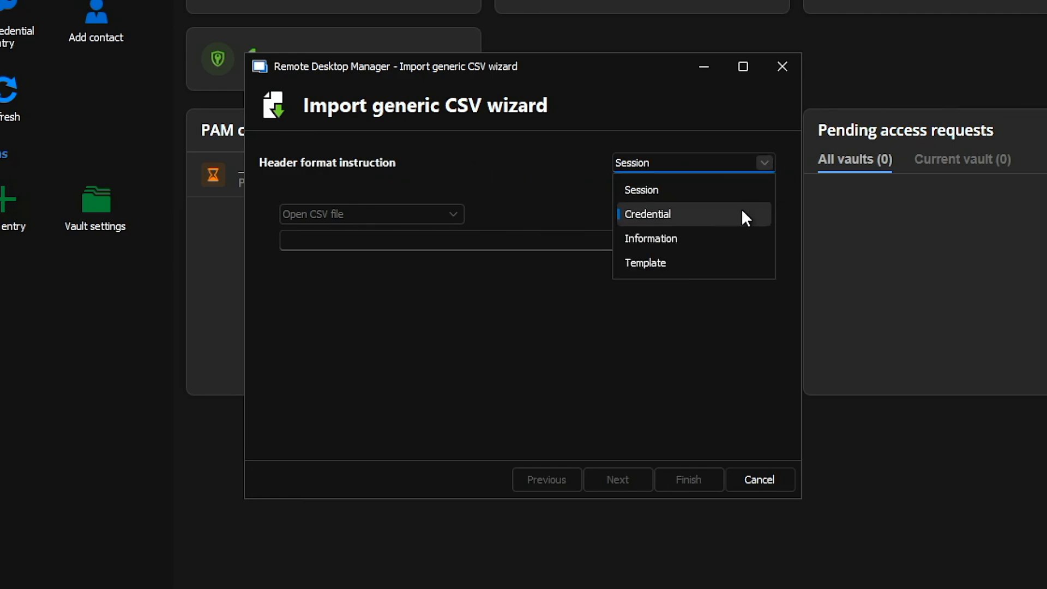
click(669, 199)
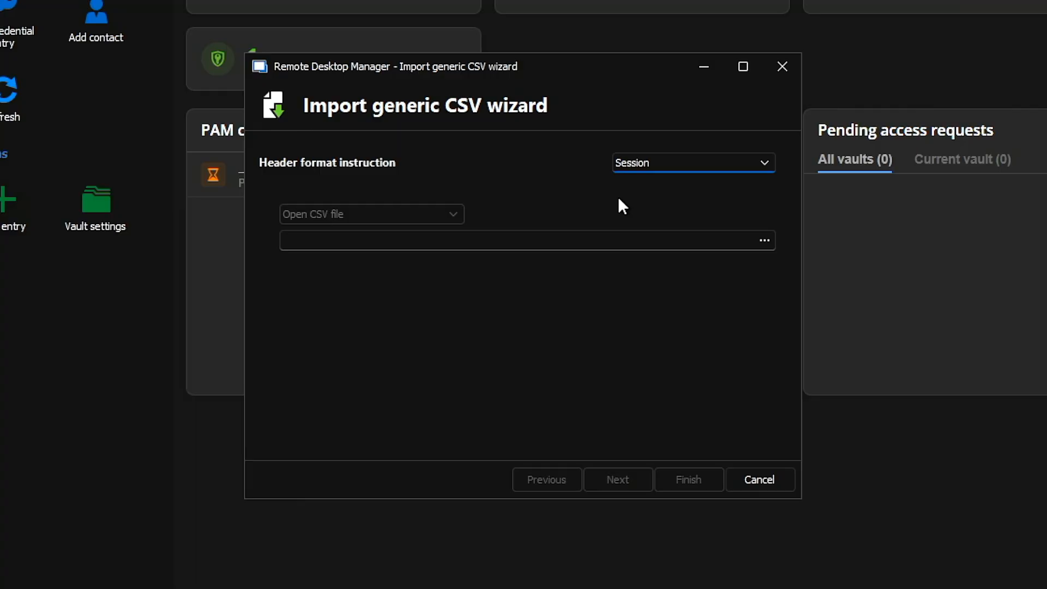
click(651, 162)
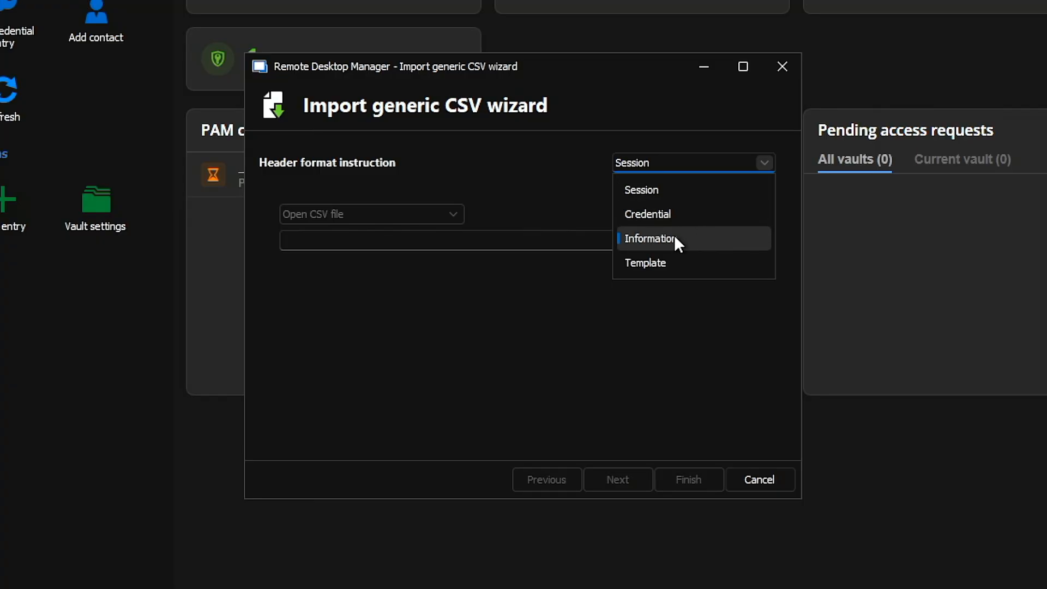
click(458, 179)
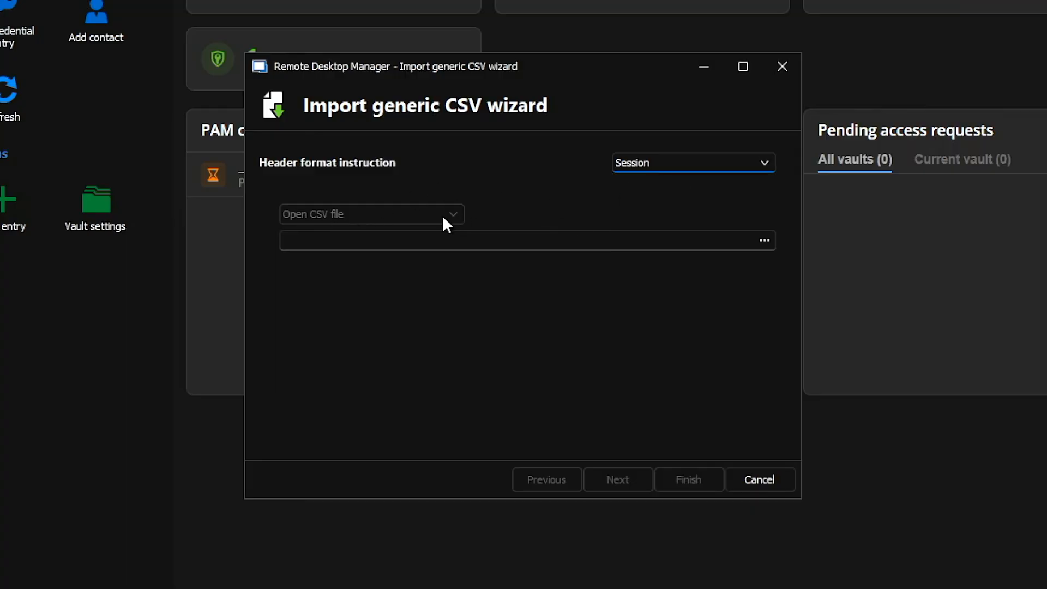
- Choose EntryList.csv from the EntryList folder on the Desktop as the file to import
click(442, 239)
click(762, 239)
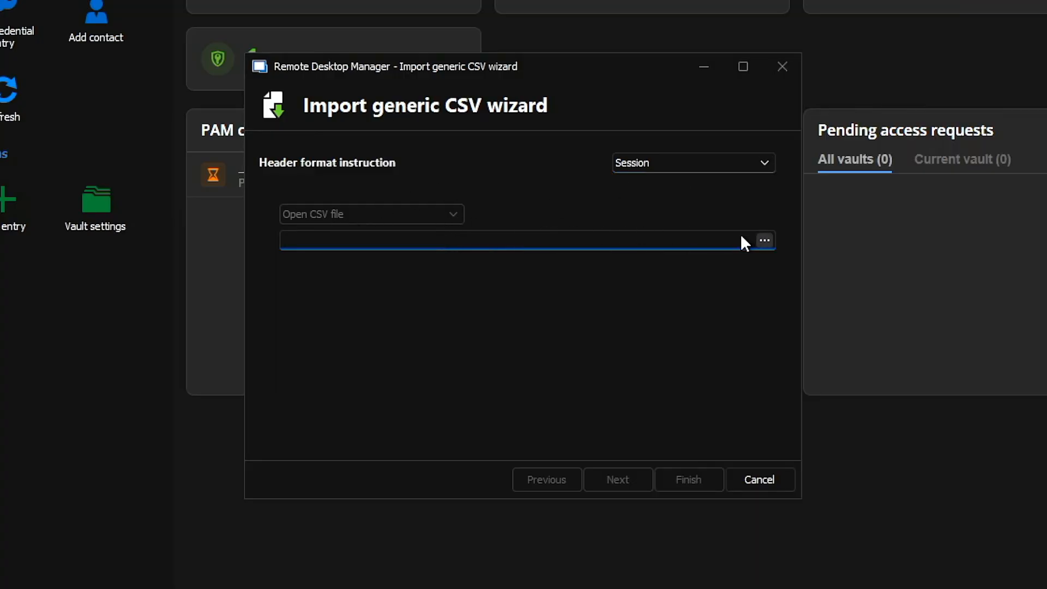
double_click(387, 153)
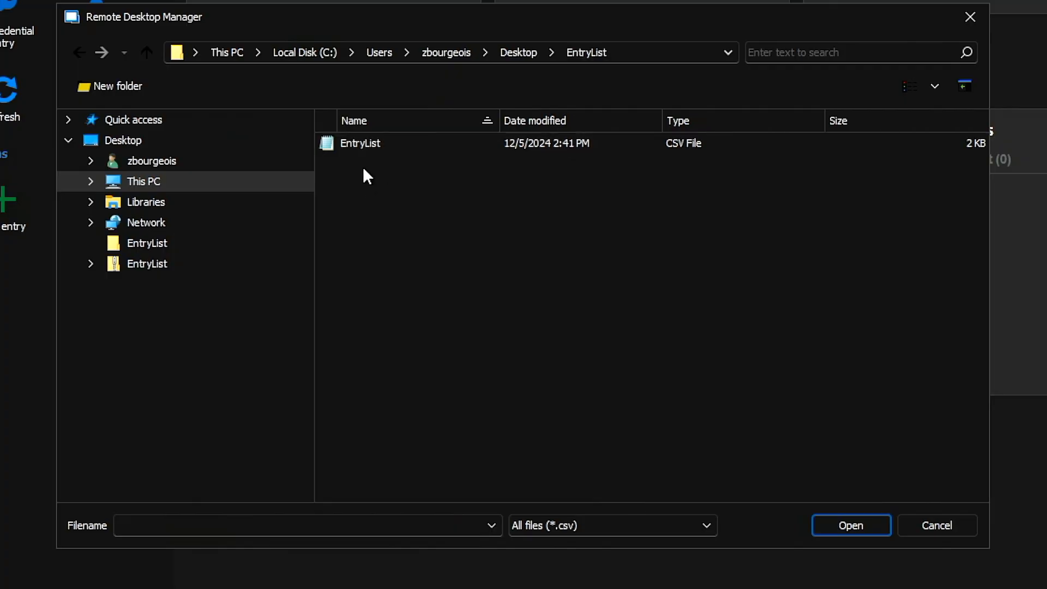
click(855, 534)
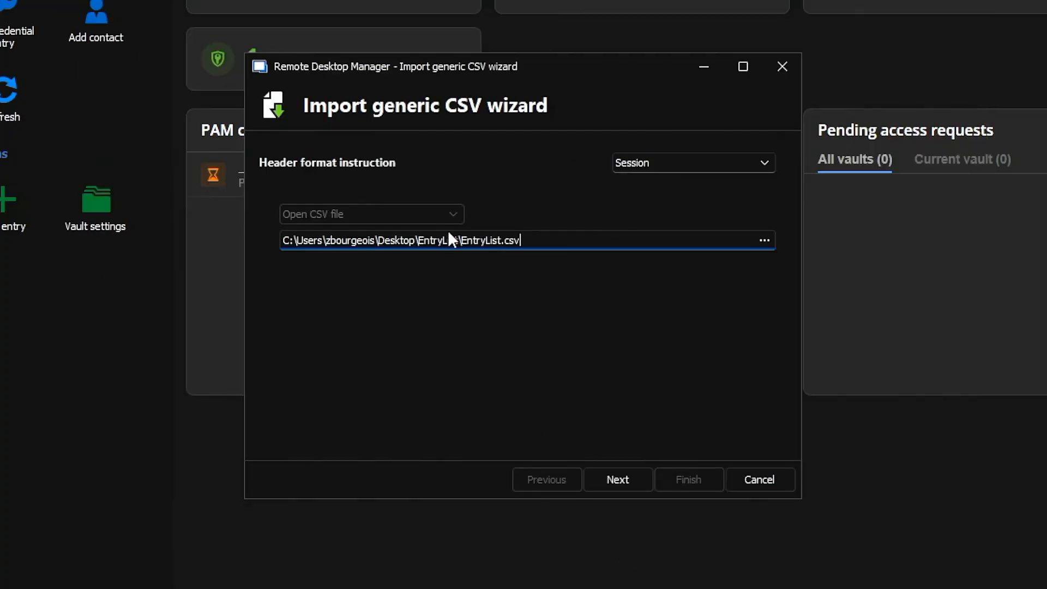
- Preview the comma-delimited data with headers through to the last column, and continue to the field mappings
click(612, 478)
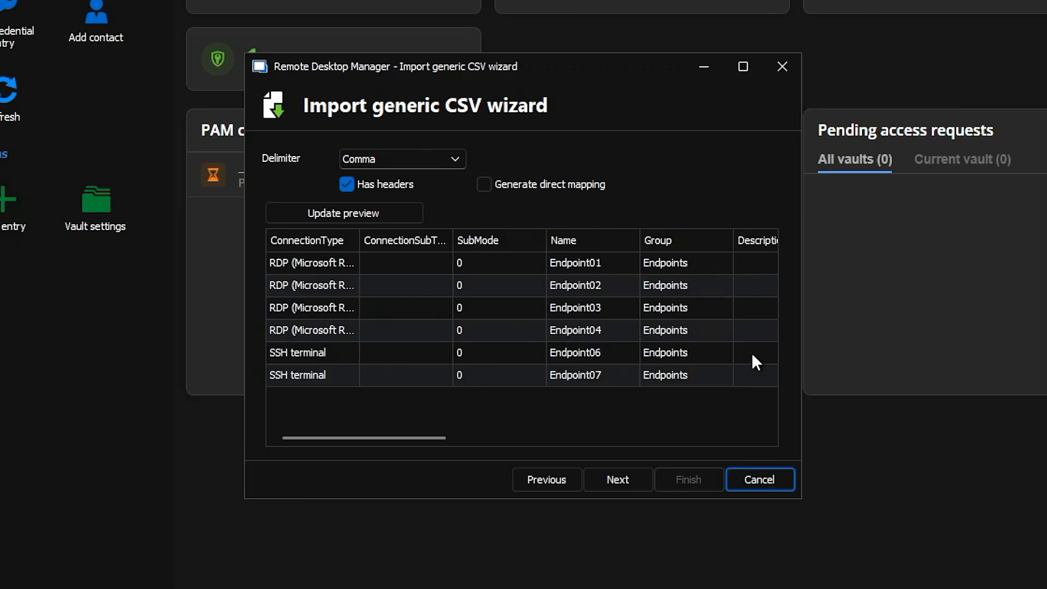
drag(443, 438, 766, 440)
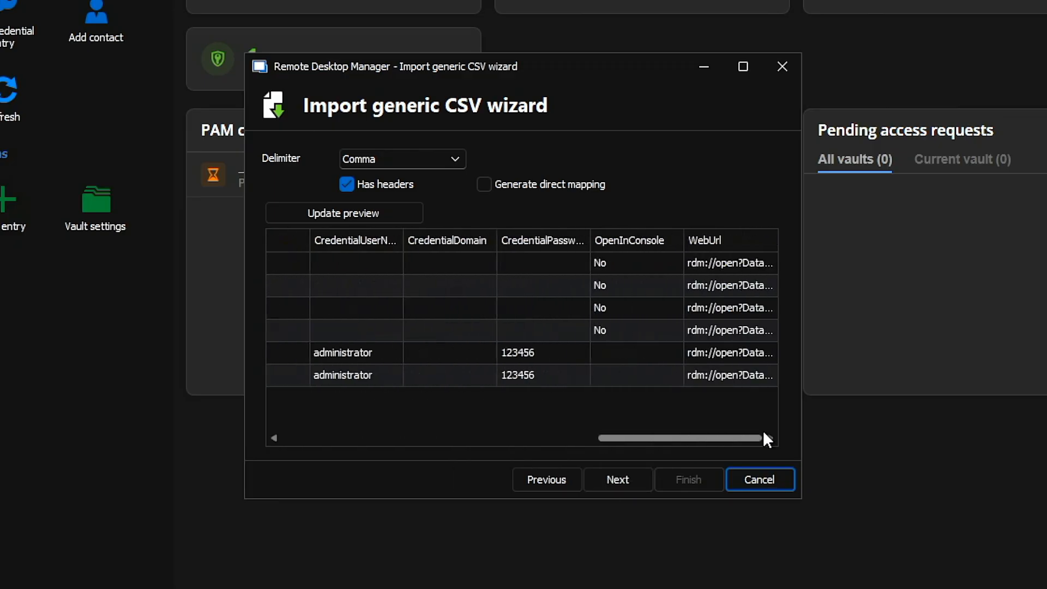
click(623, 480)
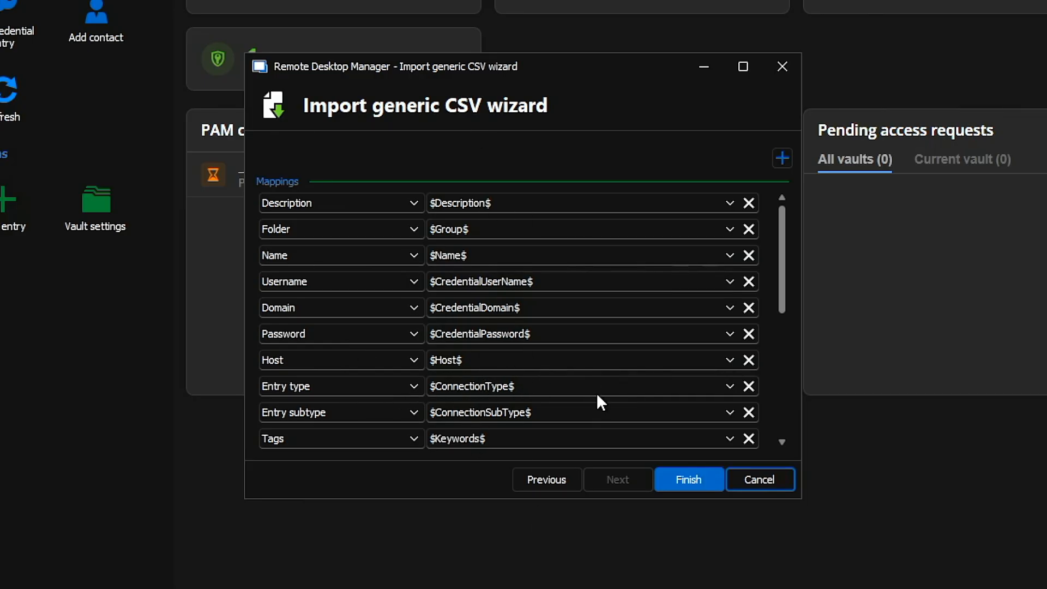
- Examine which CSV column variables can be assigned to the Entry type mapping
click(729, 387)
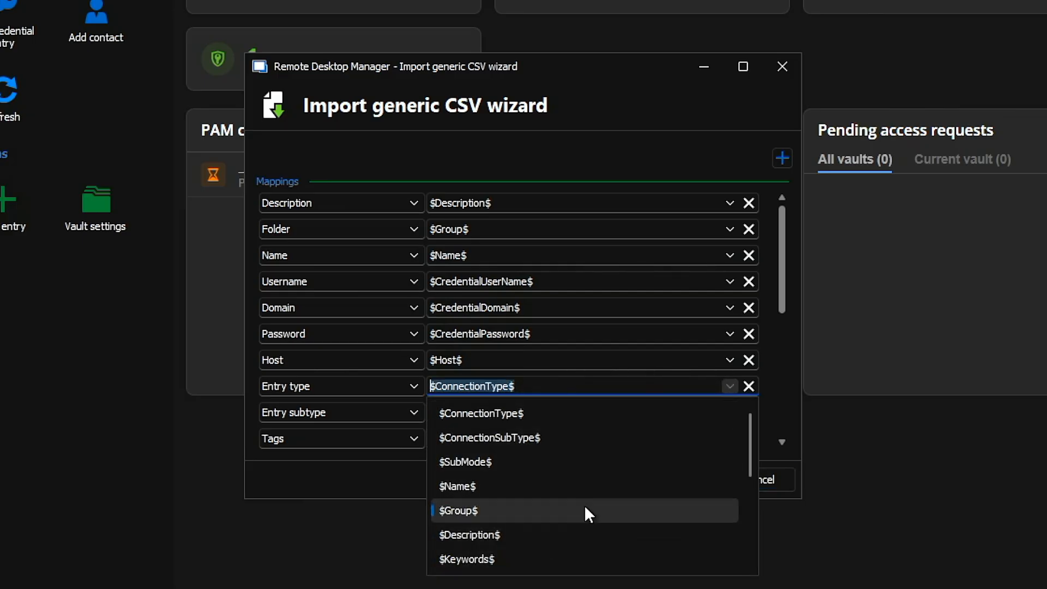
click(728, 386)
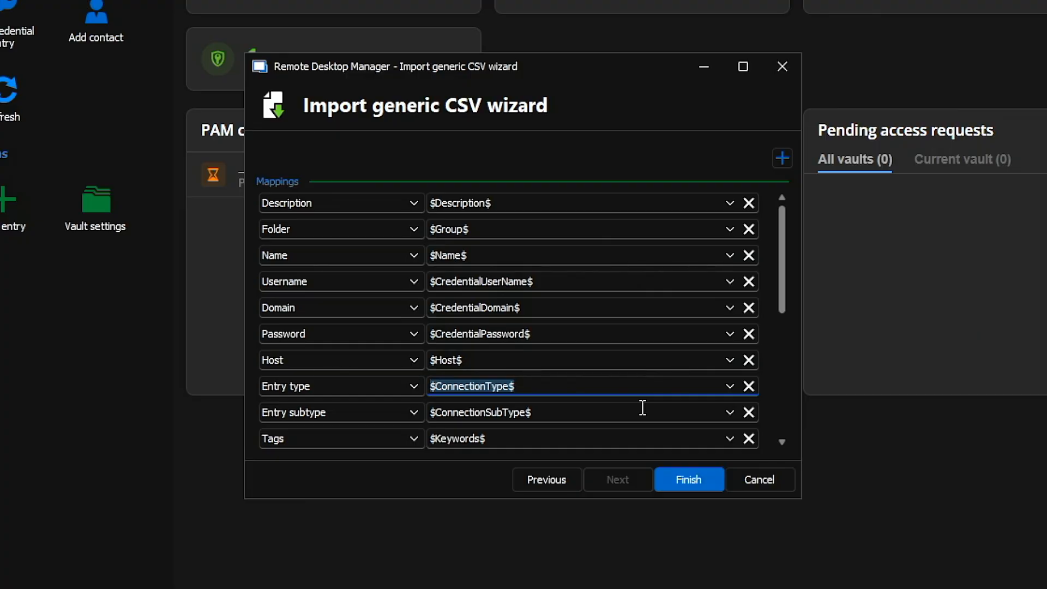
click(730, 387)
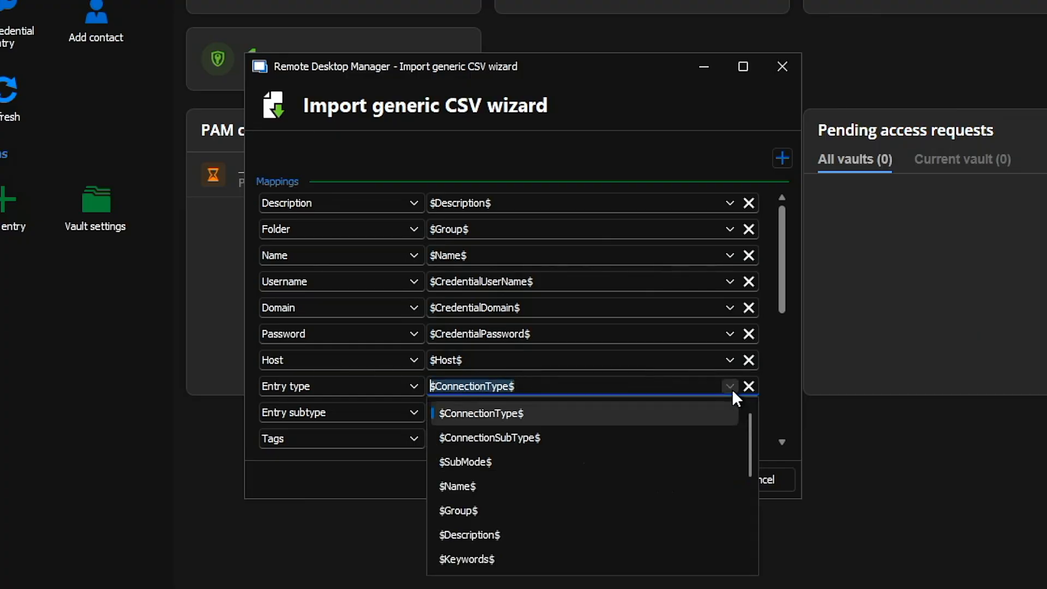
click(506, 568)
- Complete the mappings and import all listed endpoint entries with their Endpoints folder, with Change ID enabled
click(708, 491)
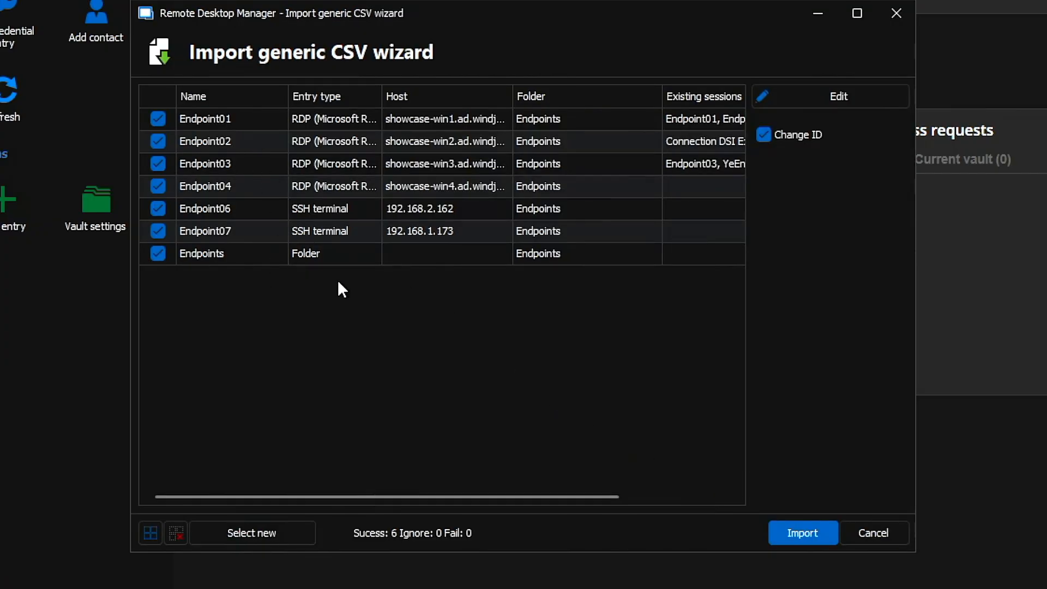
drag(381, 497, 472, 570)
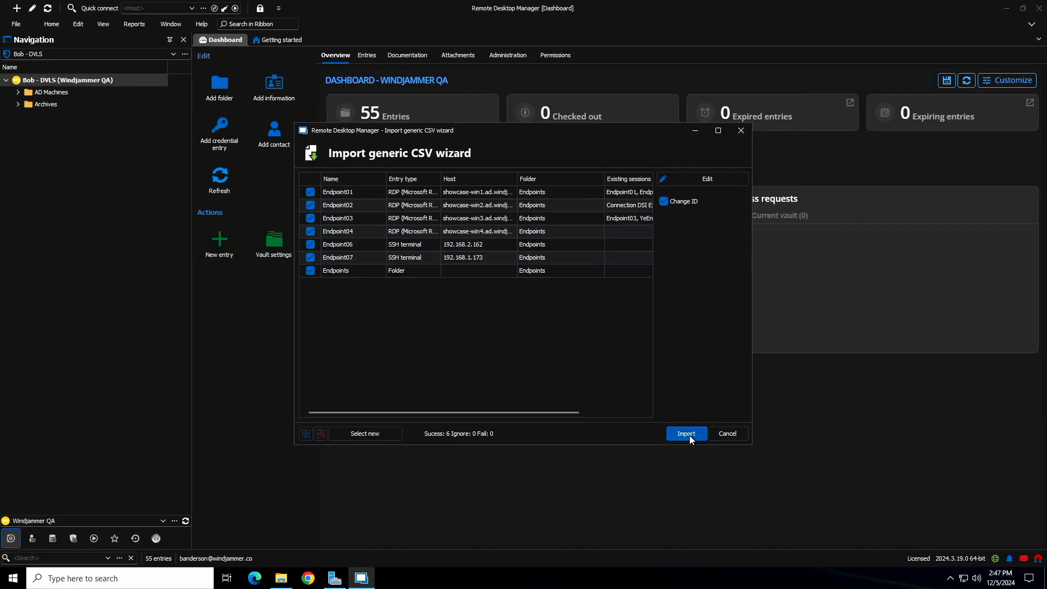
click(823, 523)
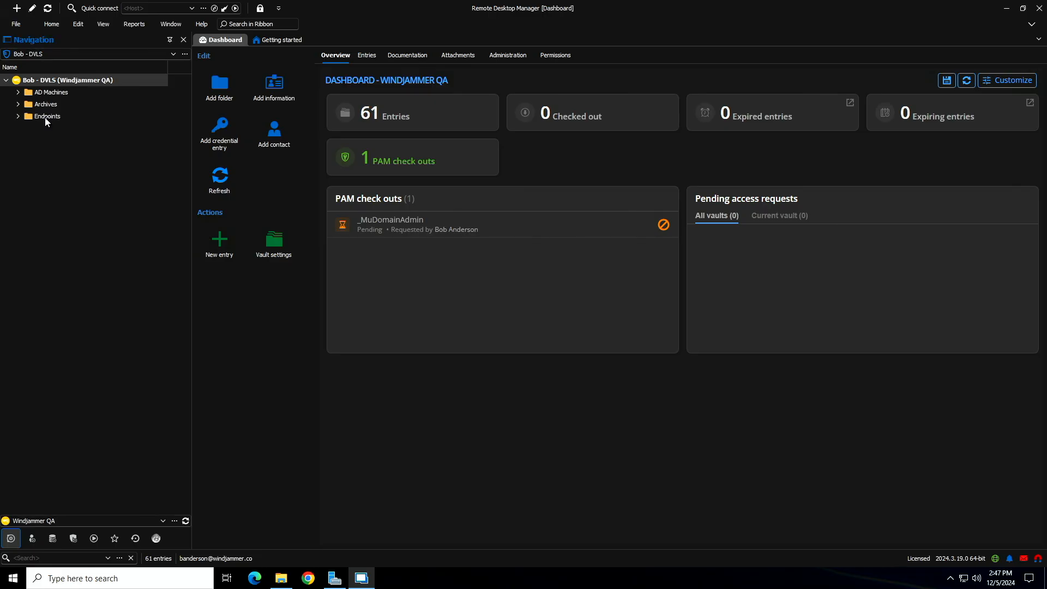
- Expand the imported Endpoints folder in the Windjammer QA vault and check its entries
click(21, 116)
click(19, 116)
click(54, 129)
click(55, 141)
click(58, 154)
click(58, 167)
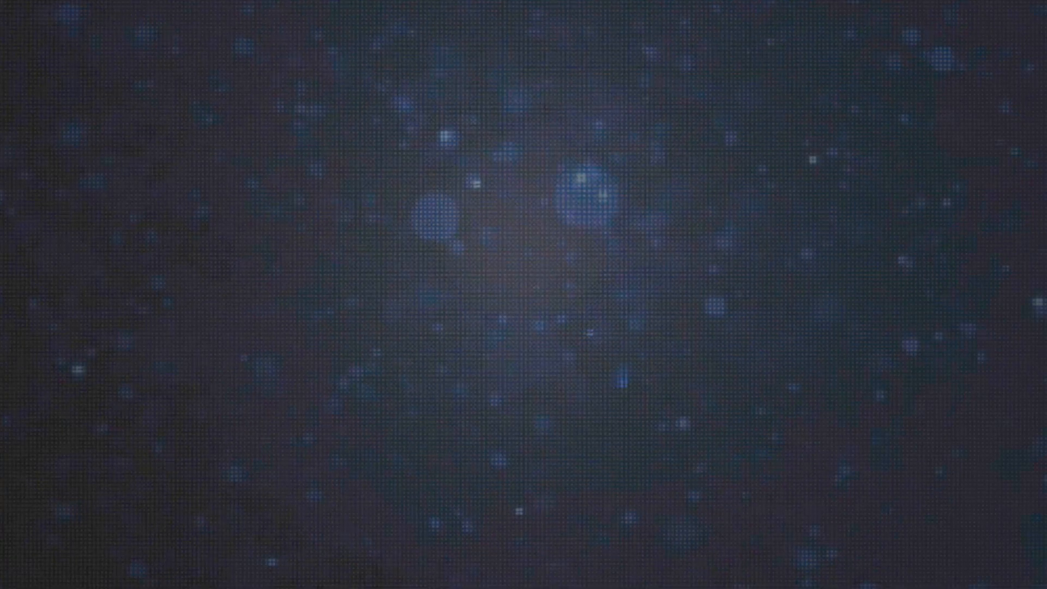